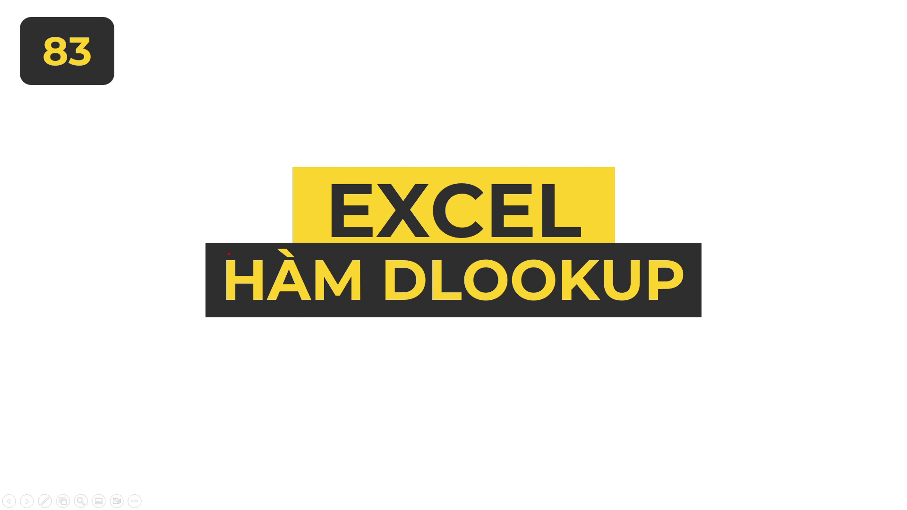
Reveal the HÀM DLOOKUP slide title, then switch to the Dlookup.xlsm workbook in Excel.
click(216, 246)
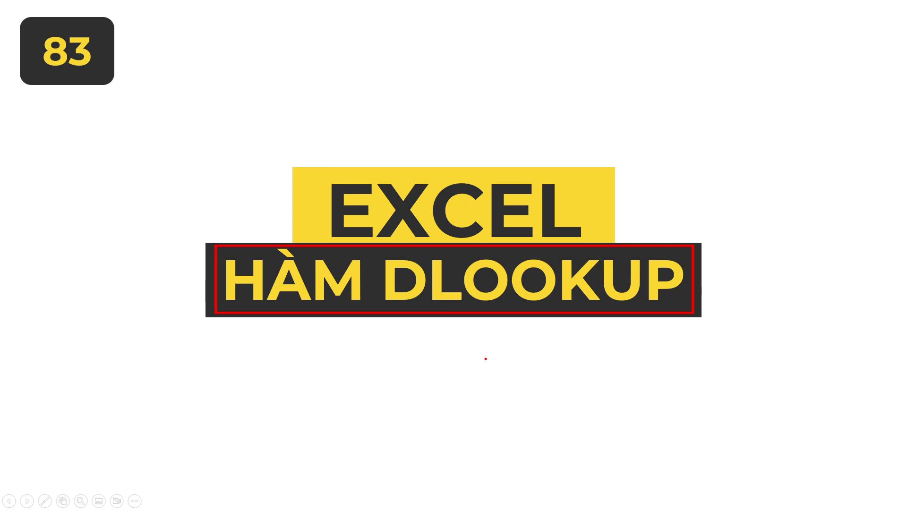
key(alt+Tab)
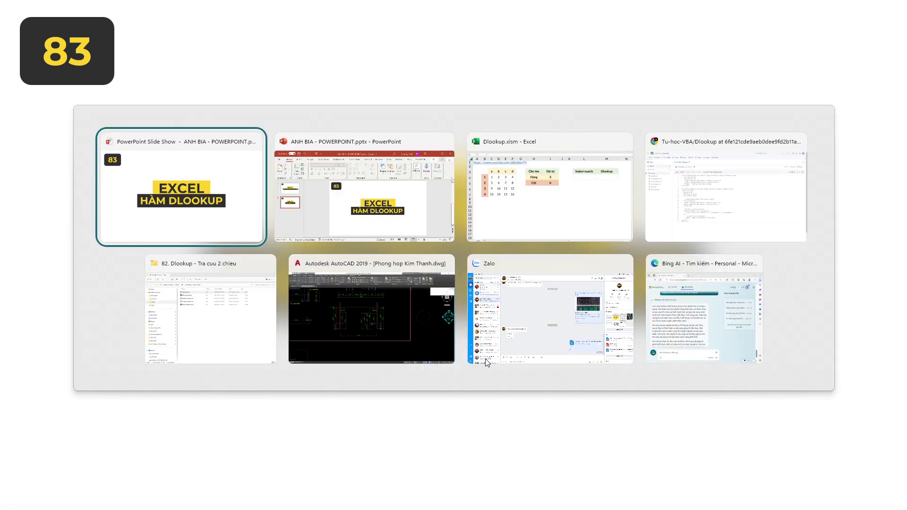
key(Tab)
key(Tab)
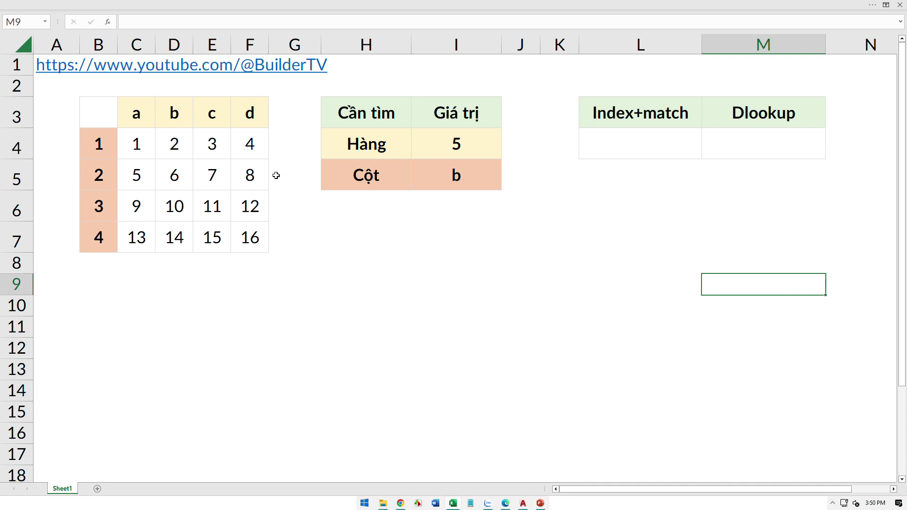
Highlight the 4×4 lookup table B3:F7, then row 3 and column c, to explain it.
click(444, 149)
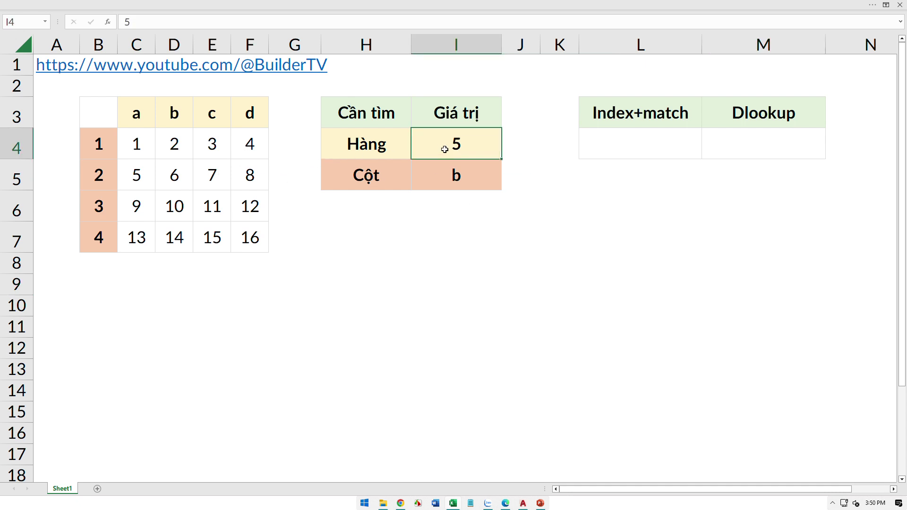
drag(100, 112, 245, 235)
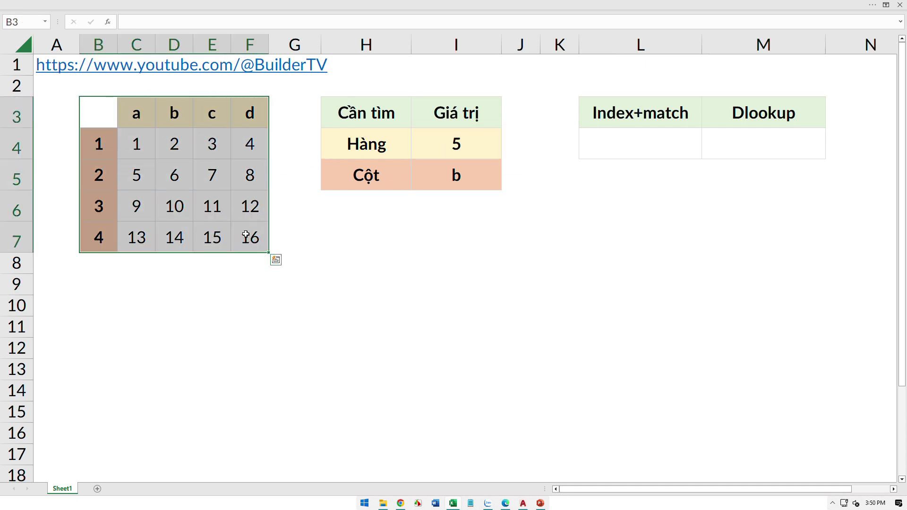
click(96, 207)
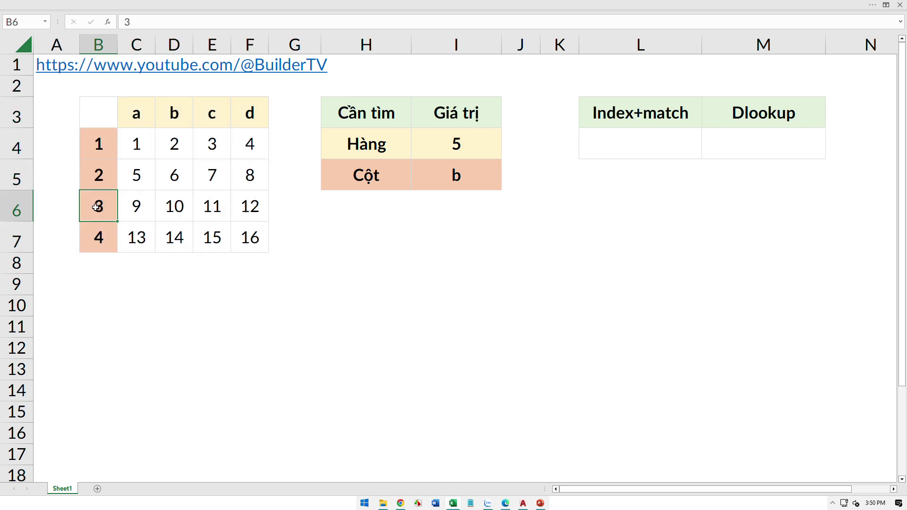
drag(96, 207, 252, 207)
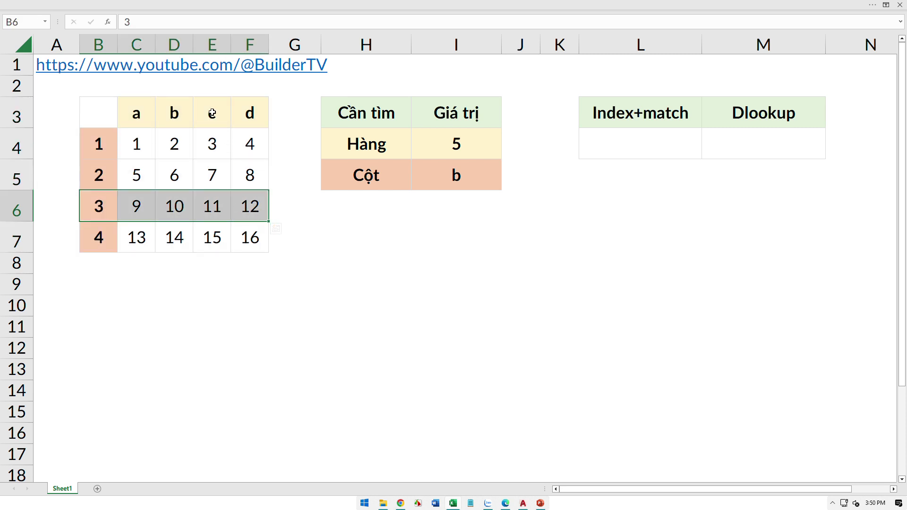
ctrl+drag(212, 113, 210, 236)
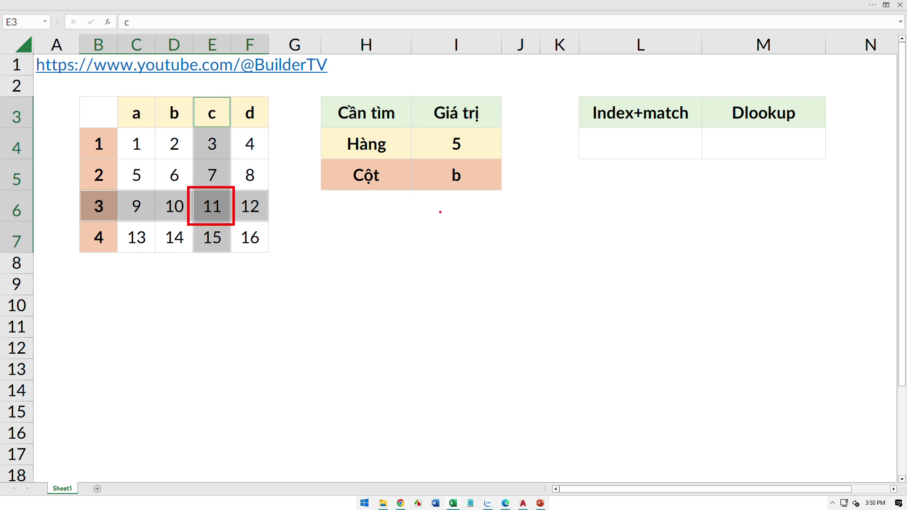
Set the row lookup value I4 to 3 and the column value I5 to c.
click(456, 143)
text(3)
key(Return)
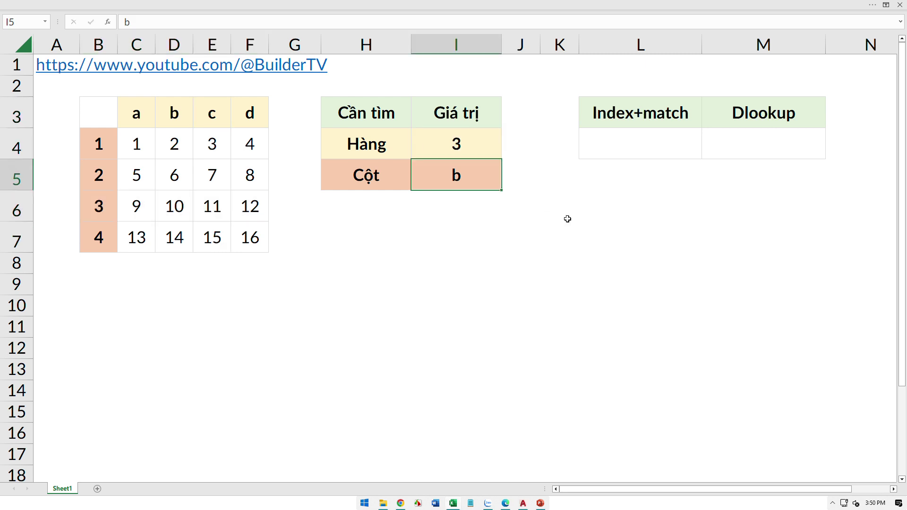
key(F2)
key(BackSpace)
text(c)
click(569, 235)
click(478, 142)
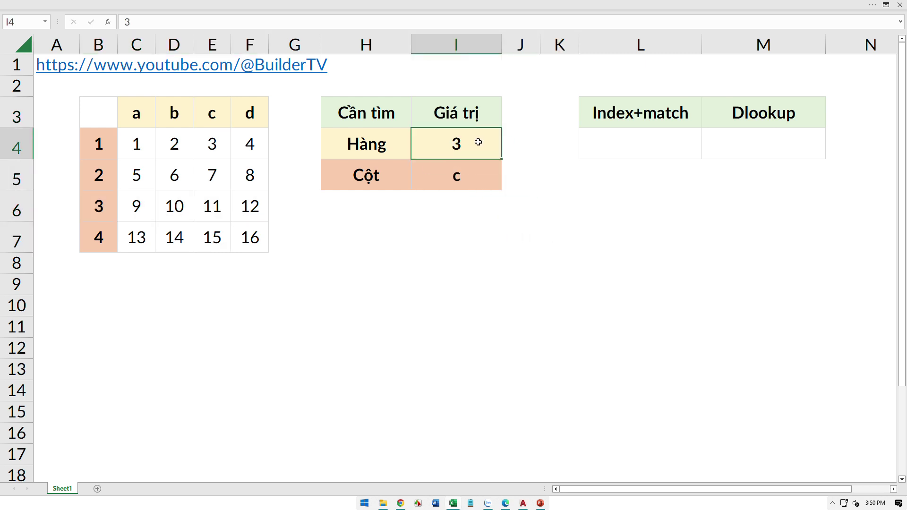
click(603, 139)
click(745, 145)
Enter 11 in both the Index+match (L4) and Dlookup (M4) result cells.
click(653, 143)
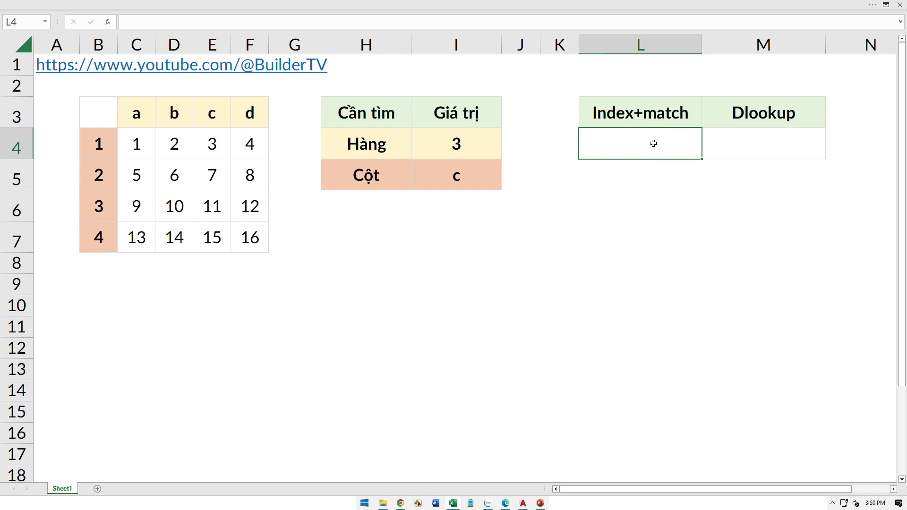
text(11)
click(755, 141)
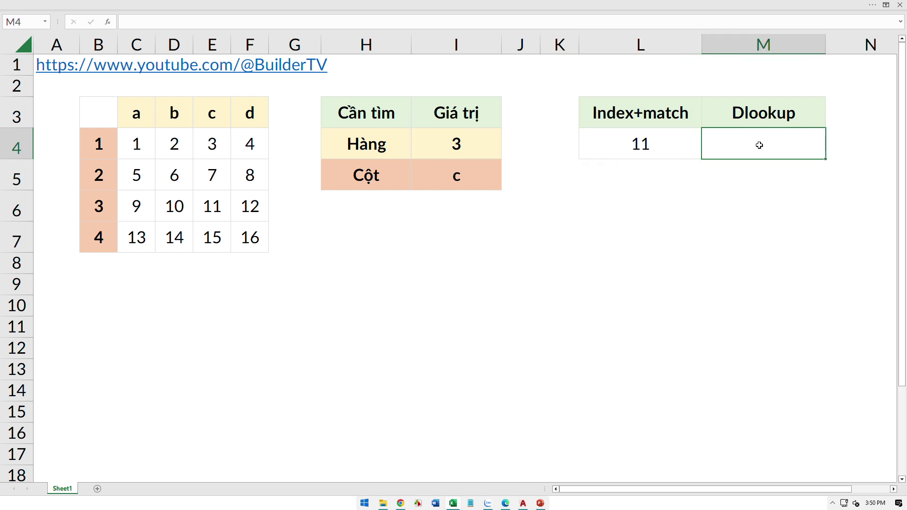
text(11)
click(763, 183)
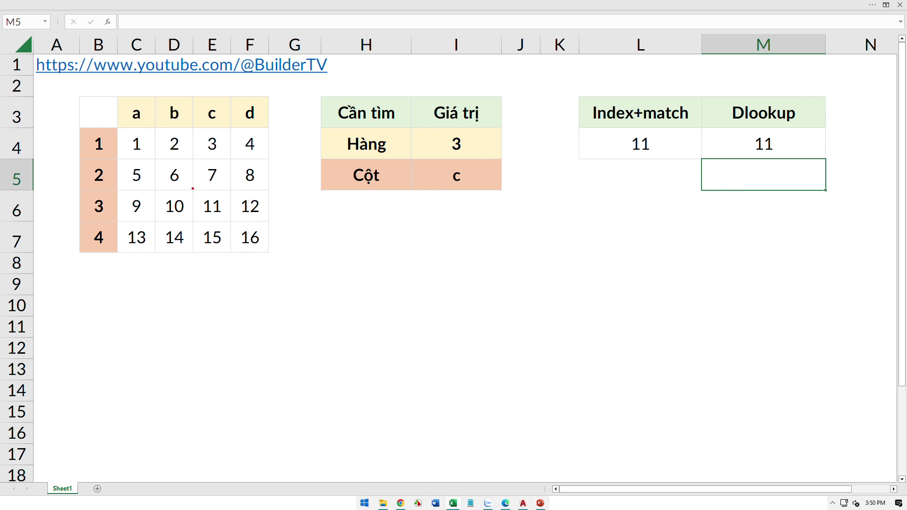
Box the table value 11 at E6 and both result cells with ink, then clear the marks.
drag(193, 188, 231, 225)
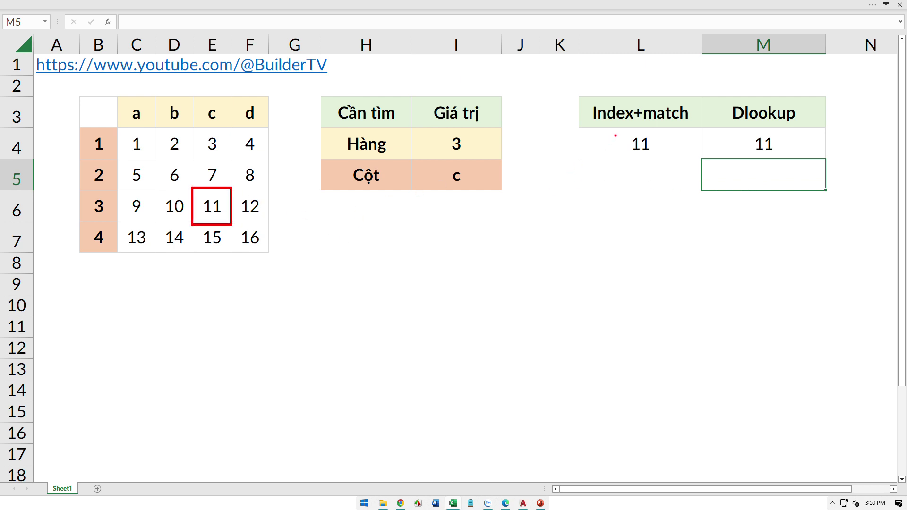
drag(617, 129, 662, 157)
drag(746, 131, 783, 160)
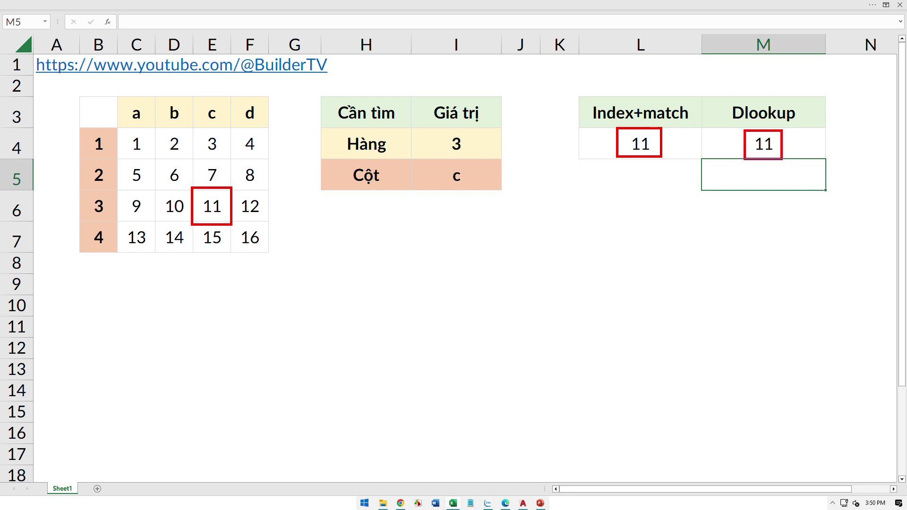
key(Escape)
click(645, 144)
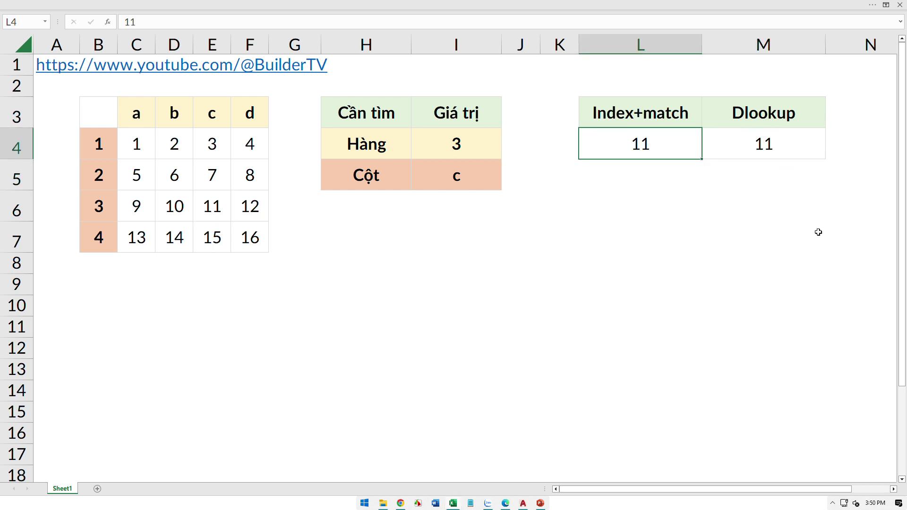
Clear both result cells and start =INDEX in L4 with C4:F7 as the array.
key(shift+Right)
key(Delete)
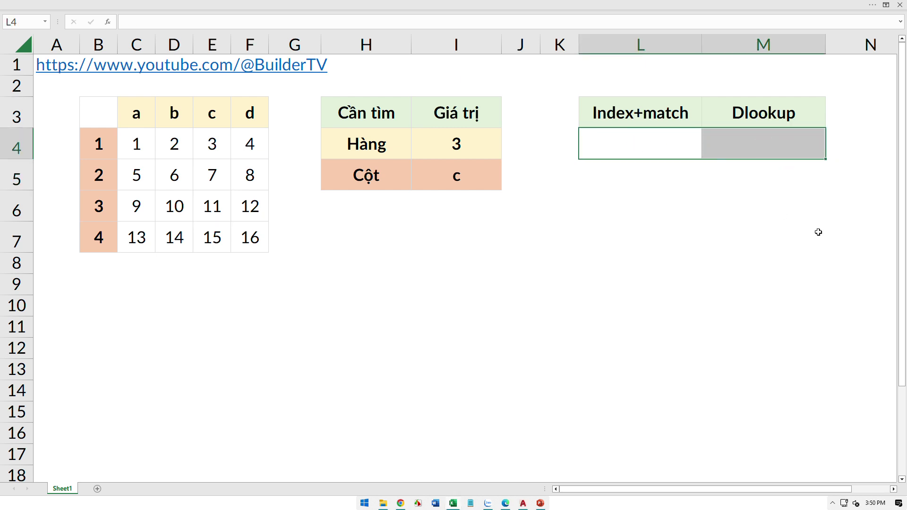
key(Left)
key(Right)
text(=)
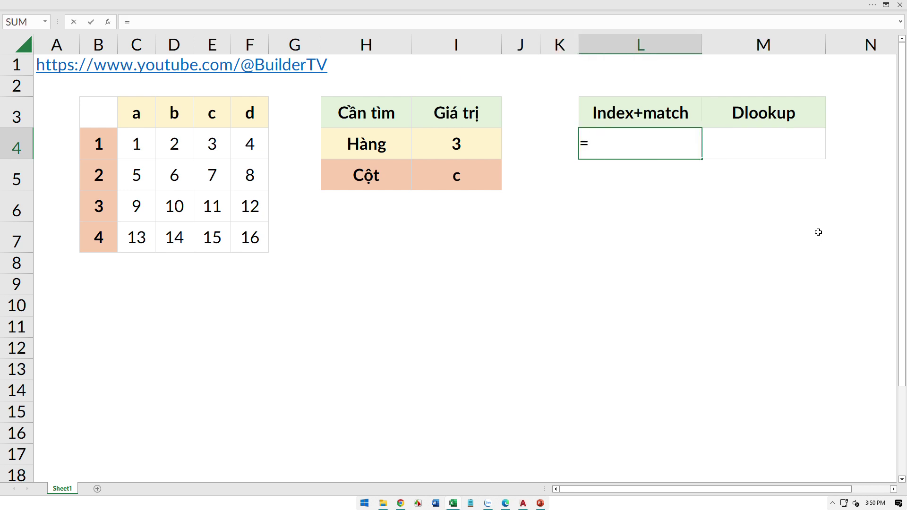
text(in)
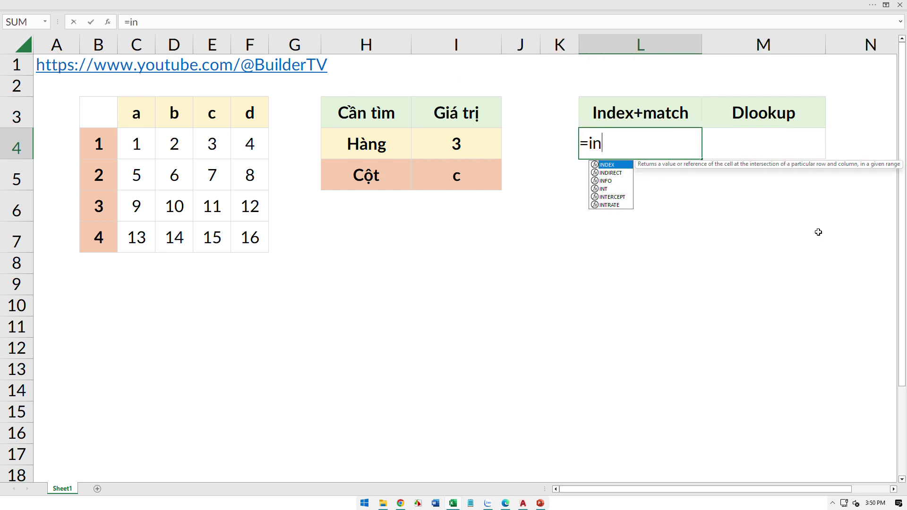
key(Tab)
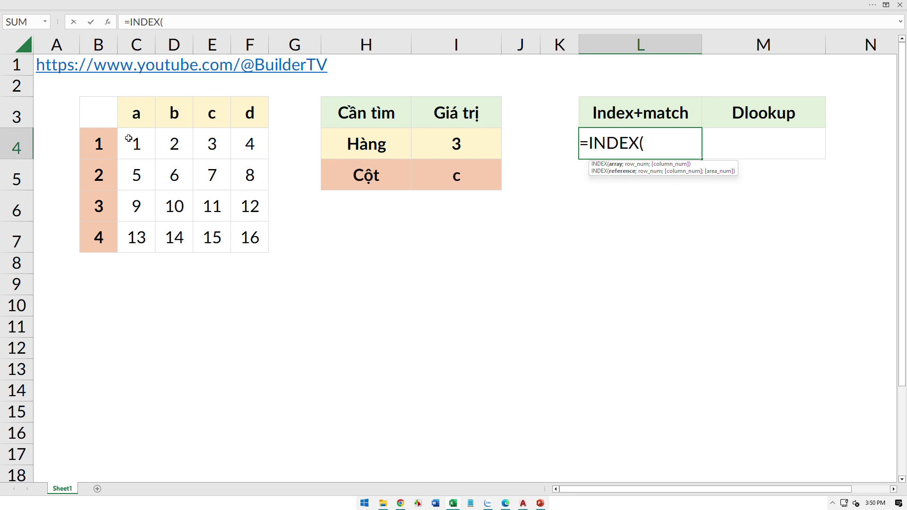
drag(126, 138, 234, 225)
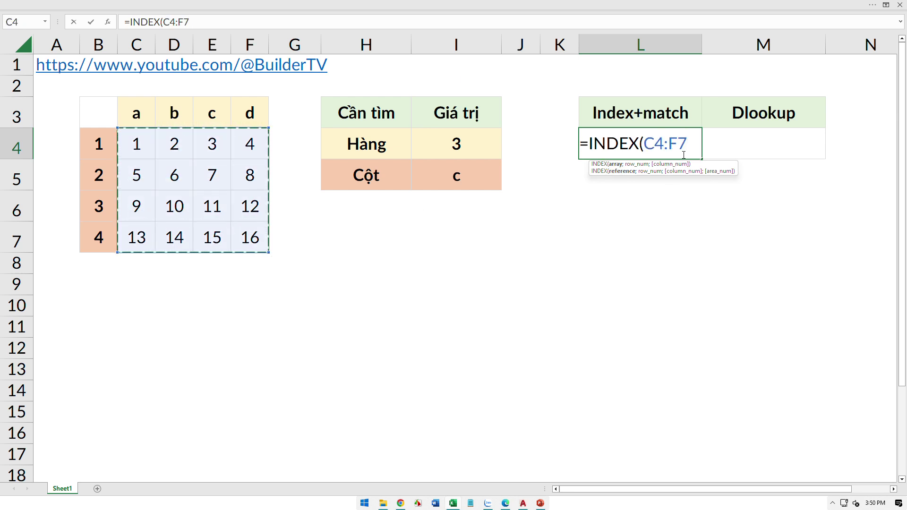
Add MATCH(I4;B4:B7;0) as the INDEX row-number argument.
text(;)
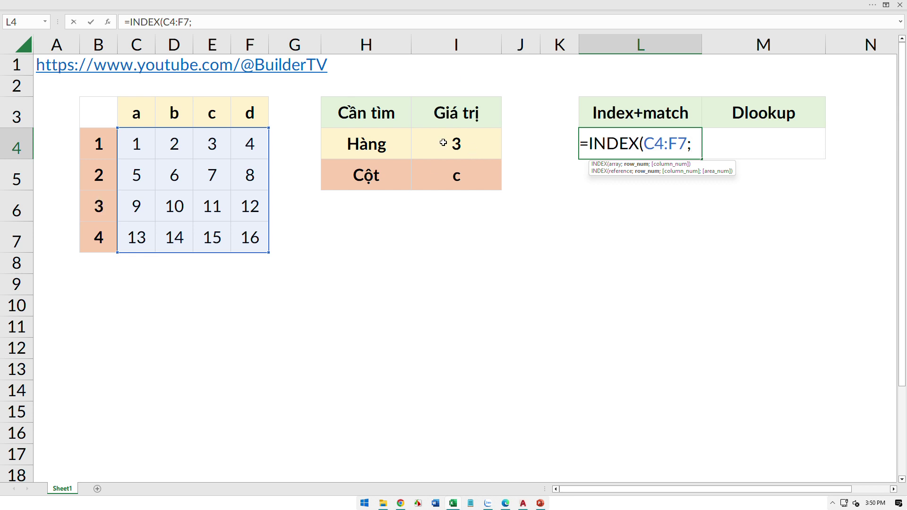
text(ma)
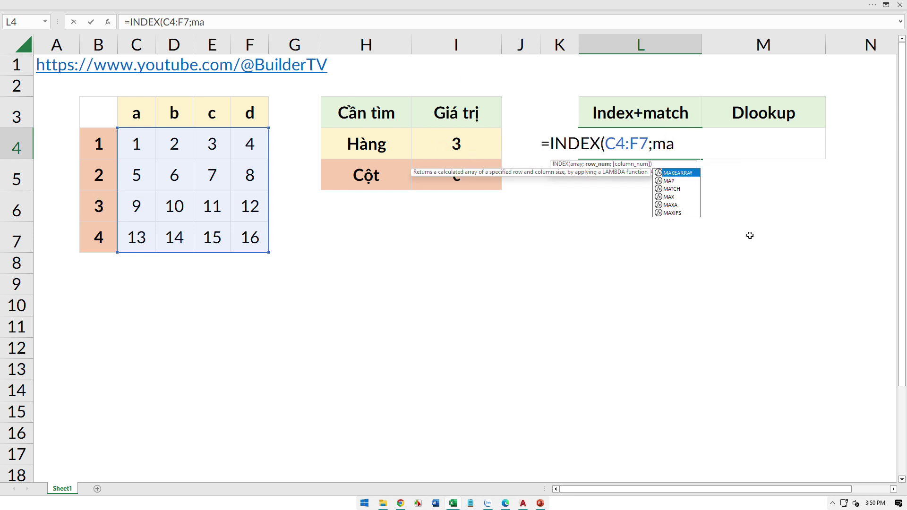
key(Down)
key(Down)
key(Tab)
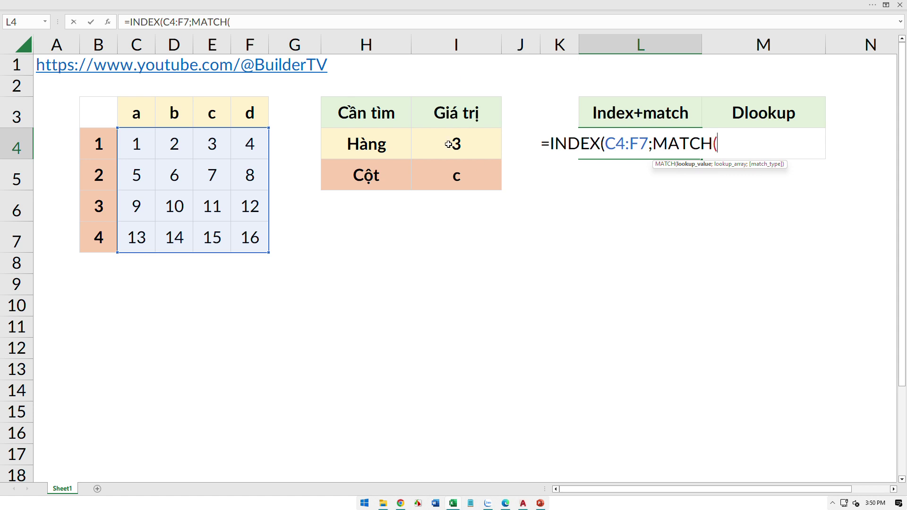
click(448, 144)
text(;)
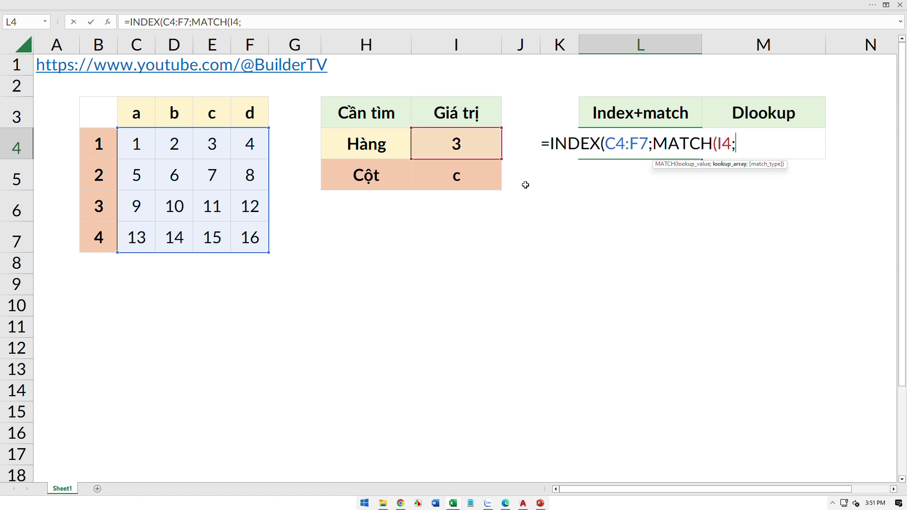
drag(103, 138, 109, 245)
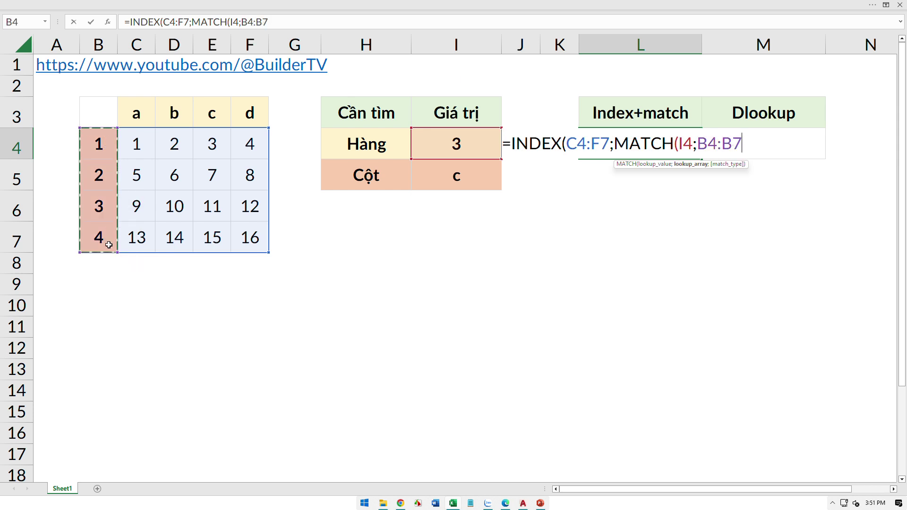
text(;)
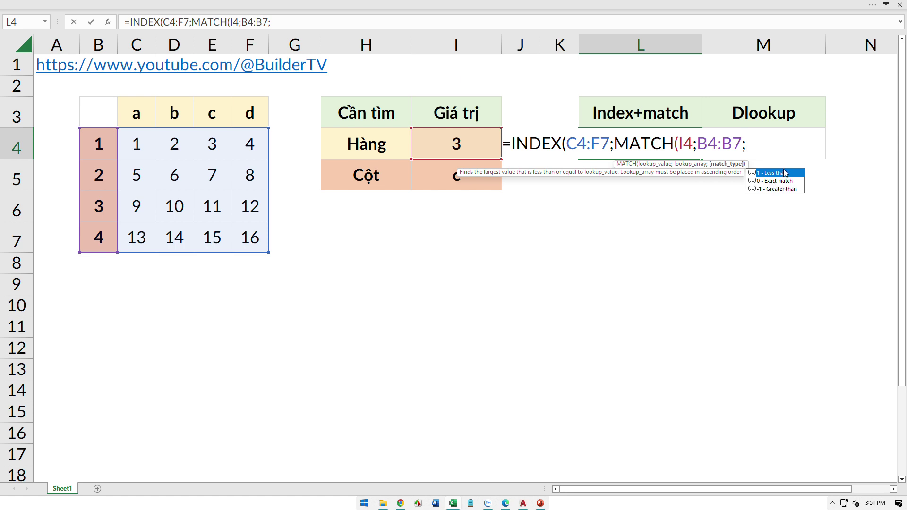
text(0)
text();)
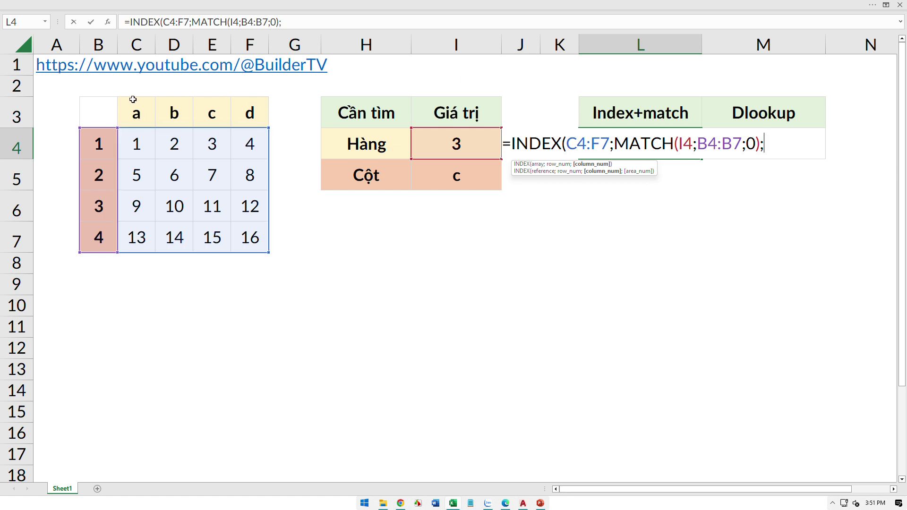
Add MATCH(I5;C3:F3;0) as the column argument and enter the formula, returning 11.
text(m)
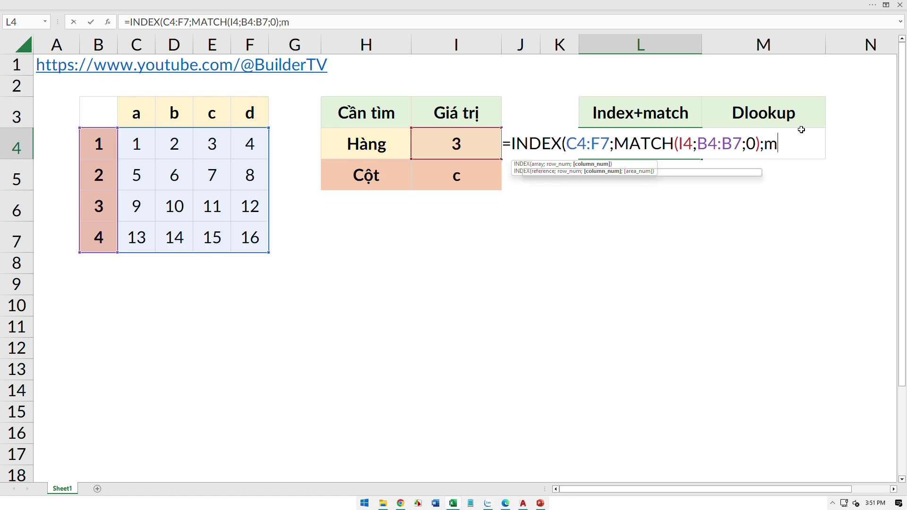
text(a)
key(Down)
key(Down)
key(Tab)
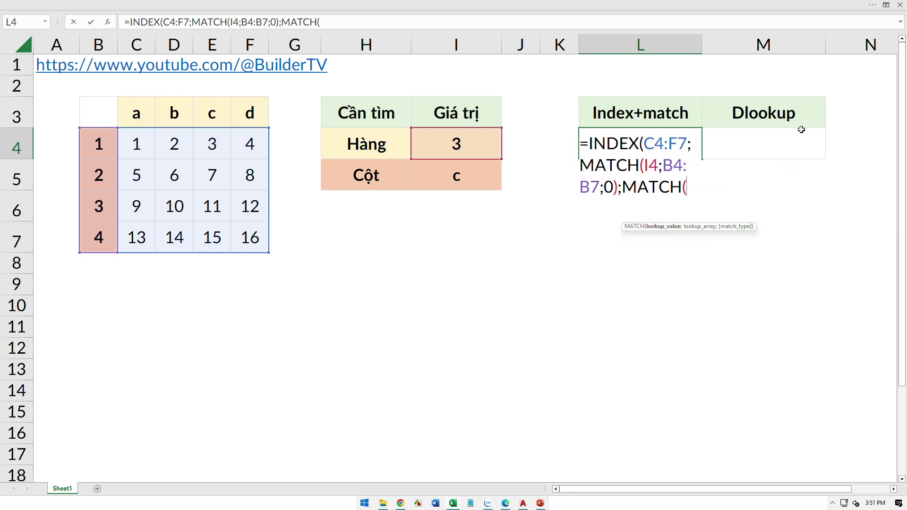
click(457, 179)
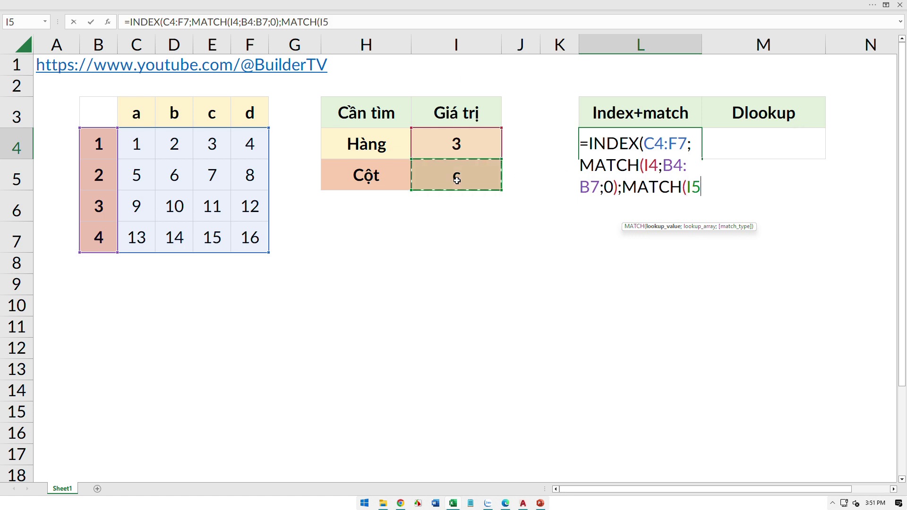
text(;)
click(136, 117)
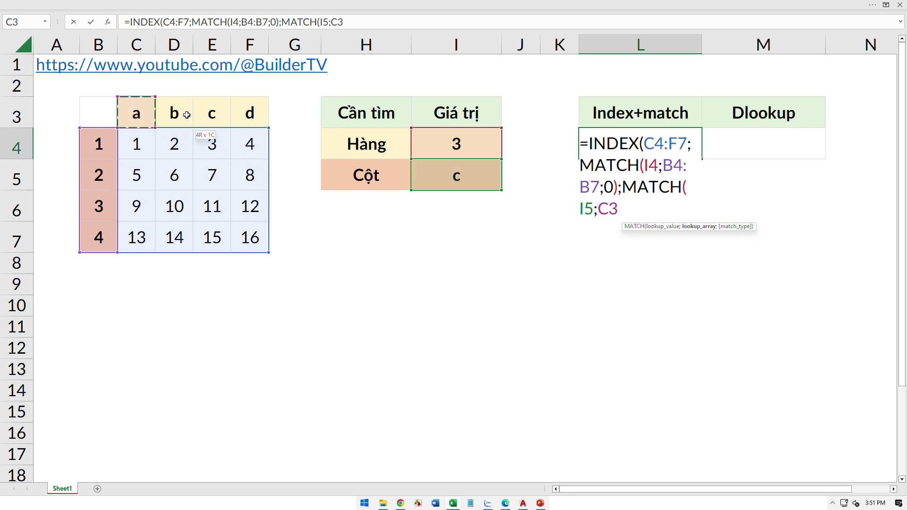
drag(186, 114, 240, 114)
text(;0)
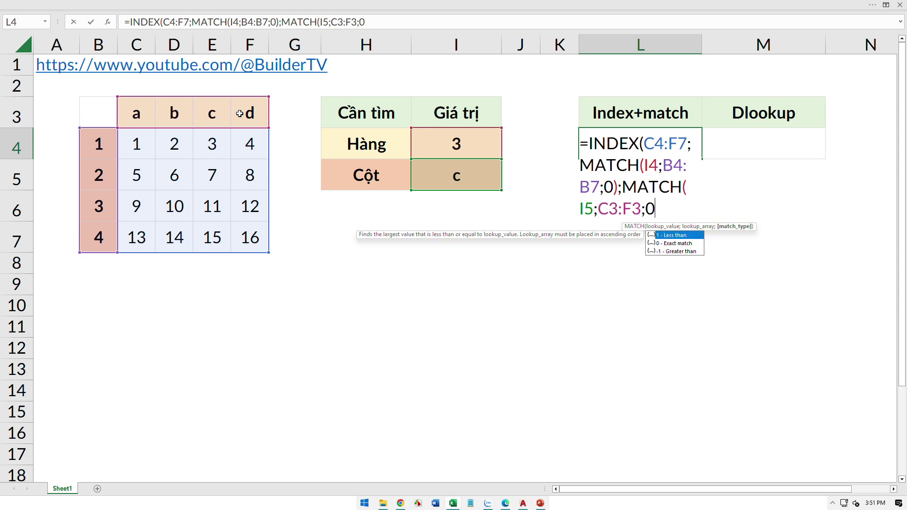
text()))
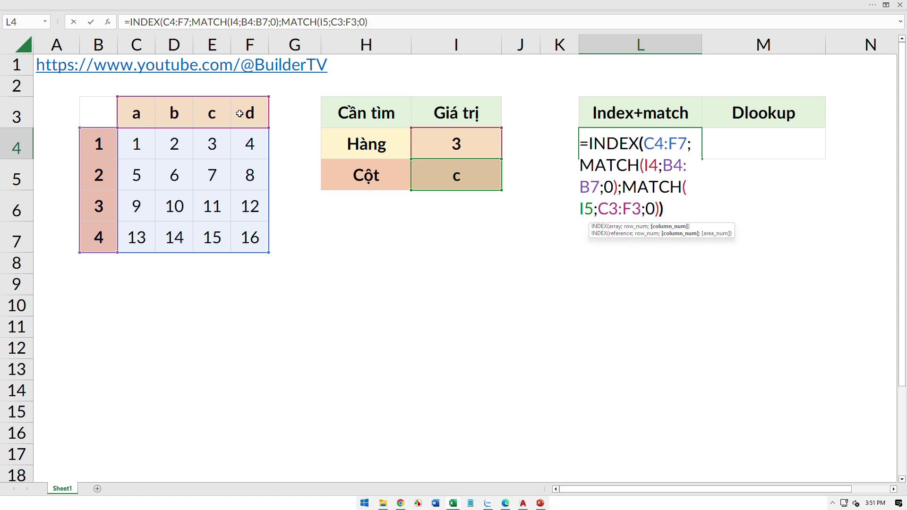
key(Return)
Reselect L4 and open its formula in edit mode to review the references, without changes.
key(Up)
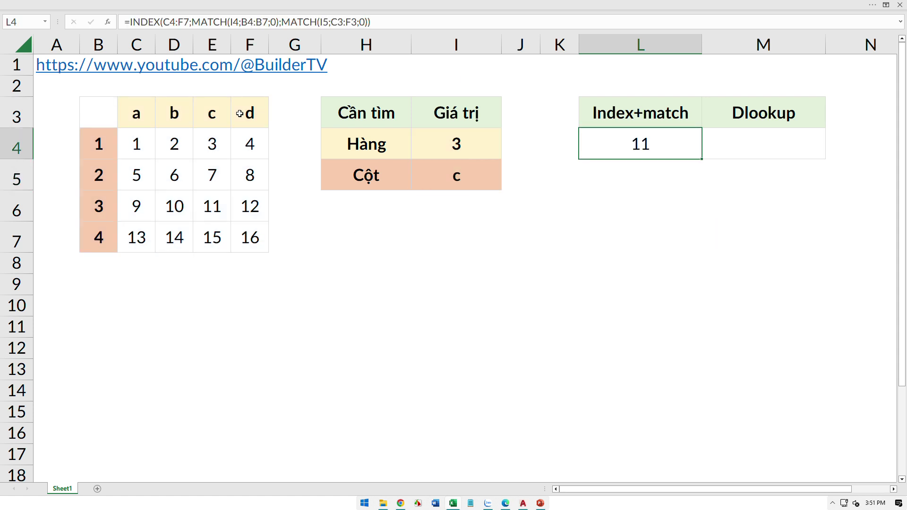
key(Left)
key(Right)
key(F2)
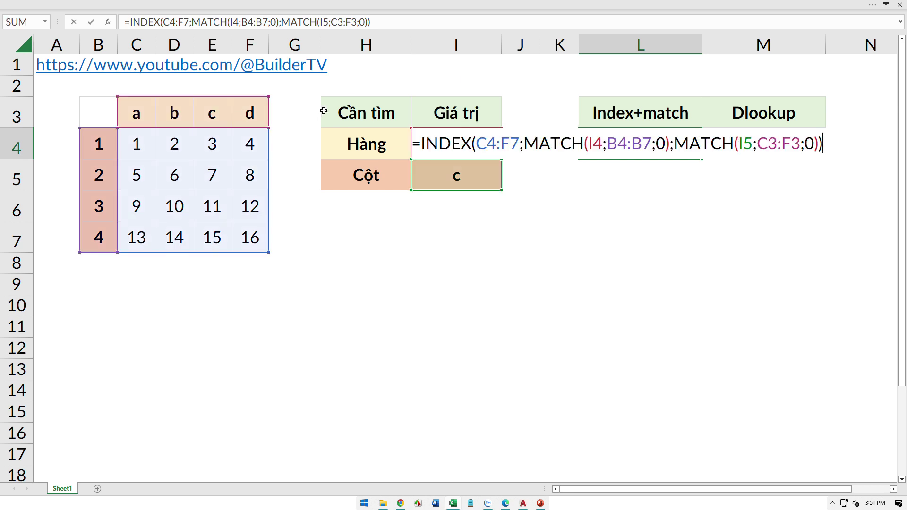
key(Escape)
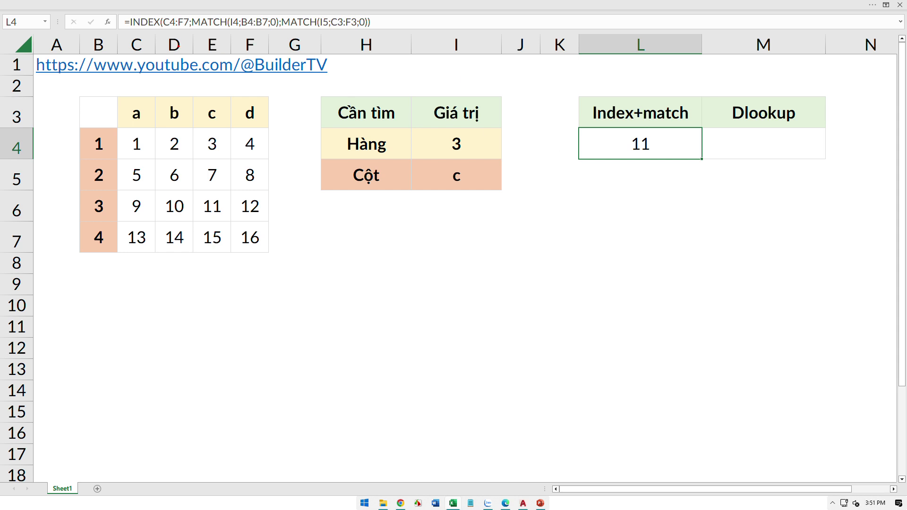
drag(117, 11, 383, 34)
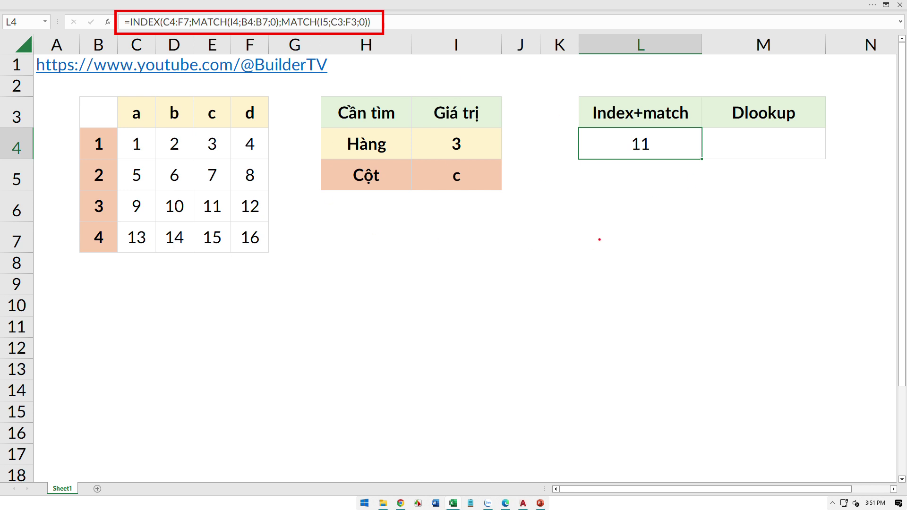
click(764, 142)
text(=)
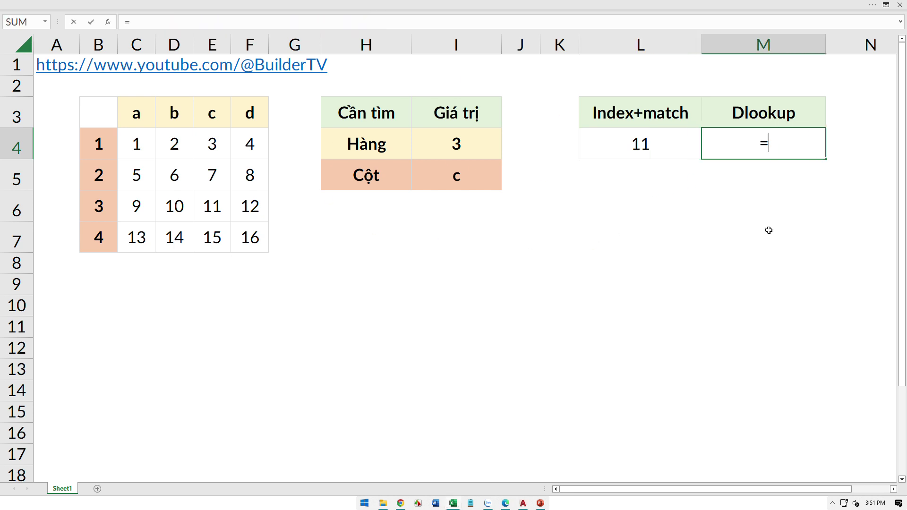
text(dloo)
text(kup)
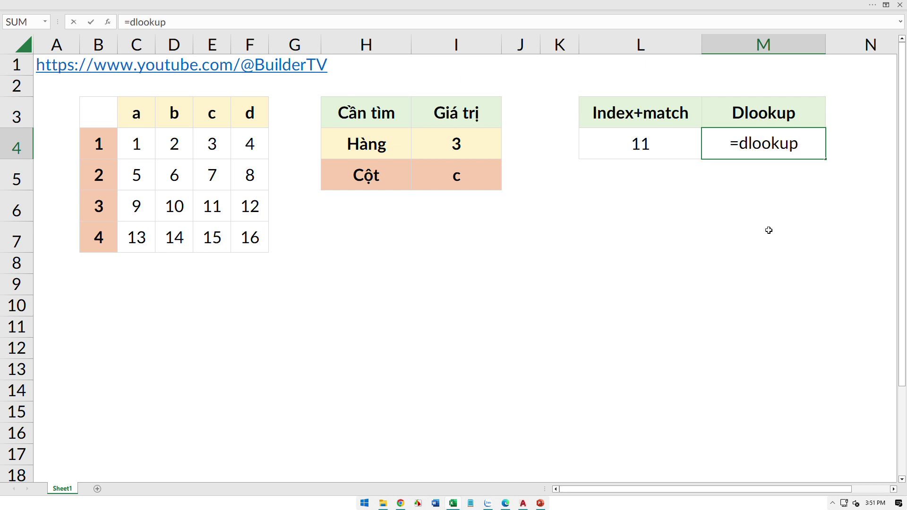
text(()
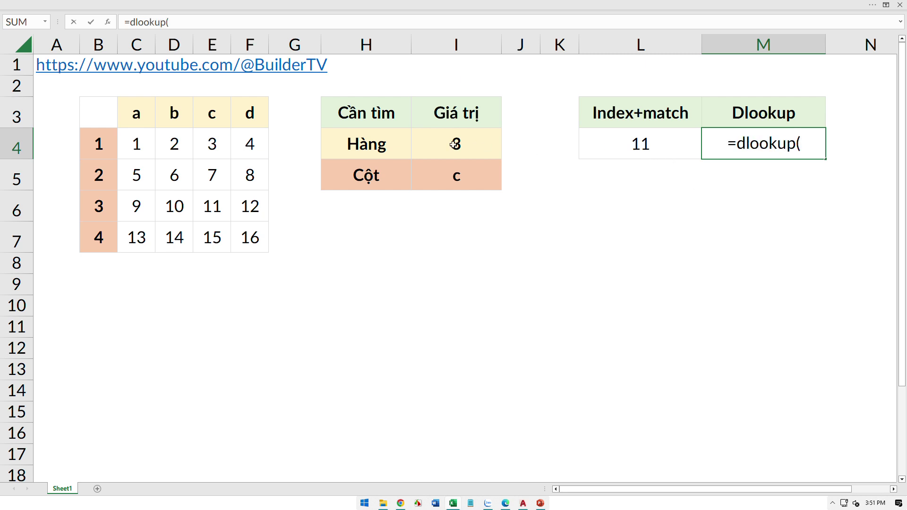
click(454, 145)
text(;)
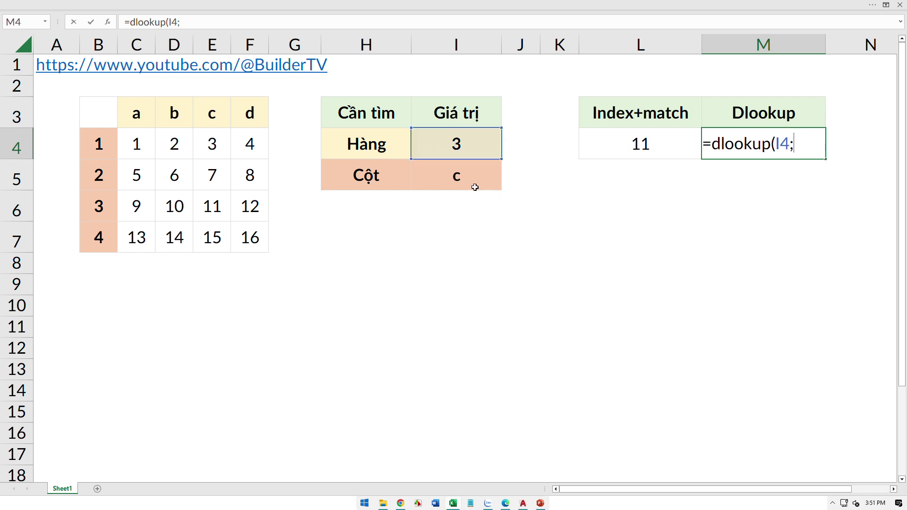
click(455, 176)
text(;)
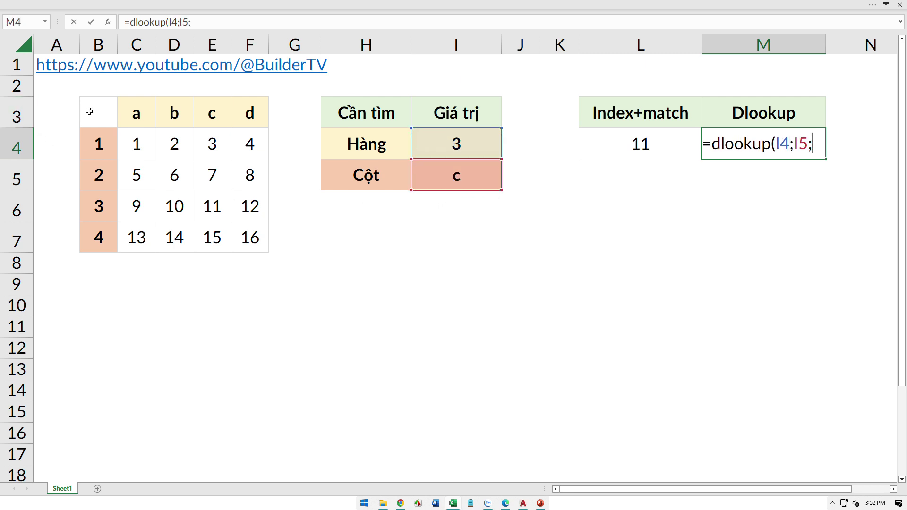
drag(85, 114, 238, 237)
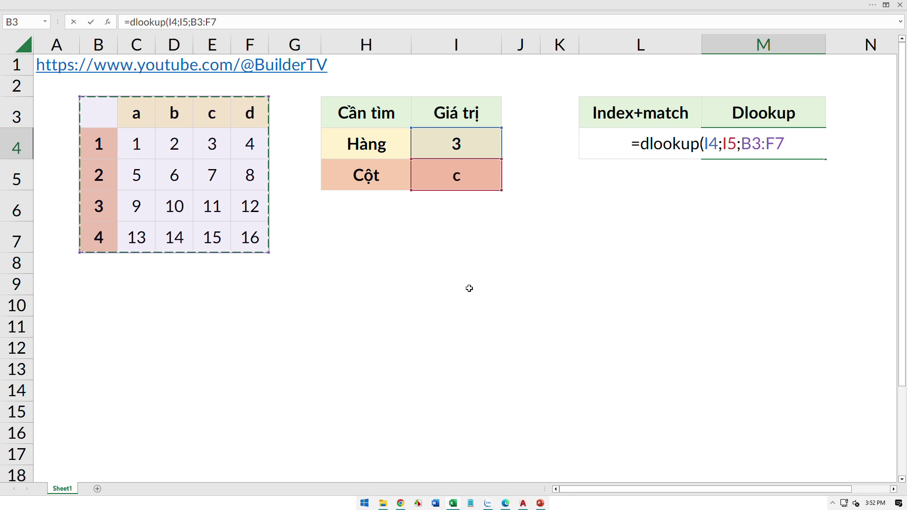
text())
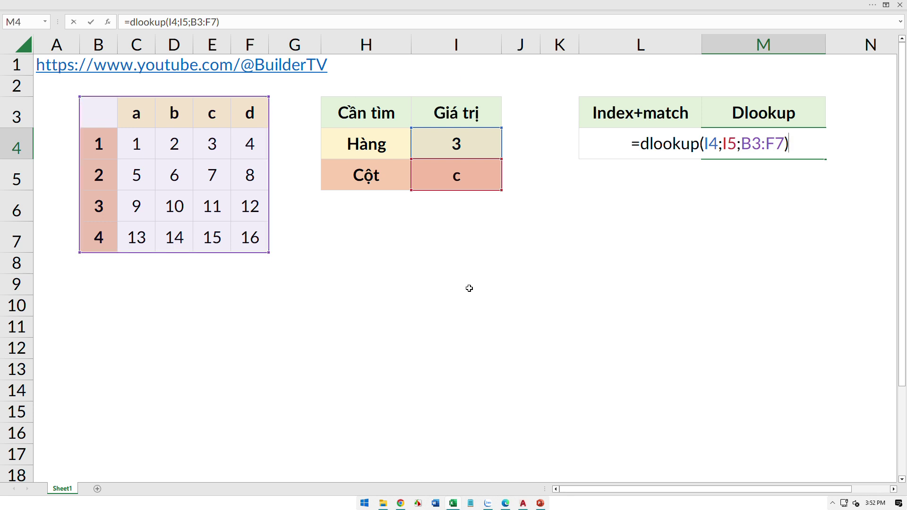
key(Return)
key(Up)
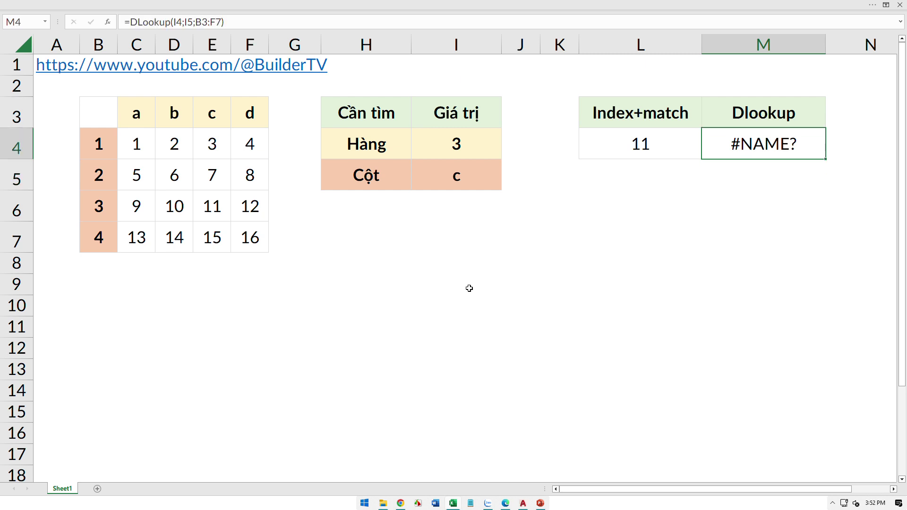
key(Delete)
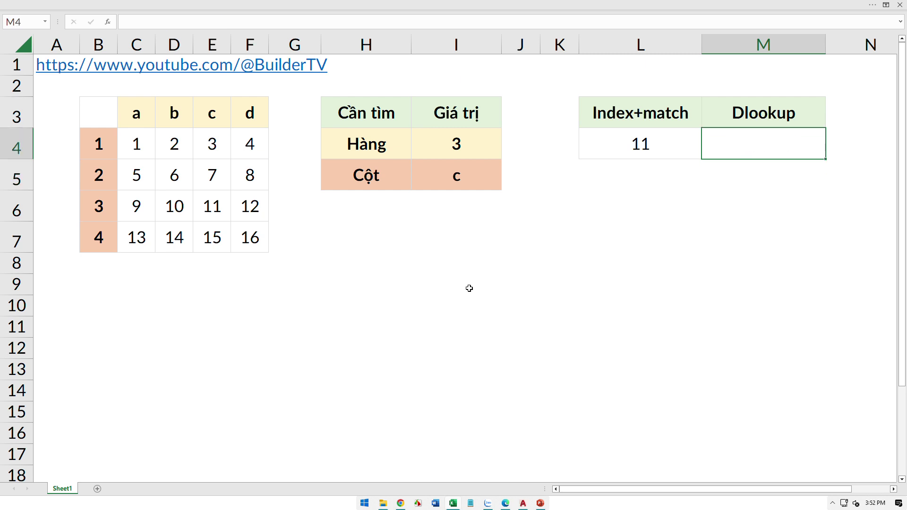
click(469, 288)
Jump to the sheet's last row and back, then select the '1. Vba' link entry.
click(245, 288)
key(ctrl+Down)
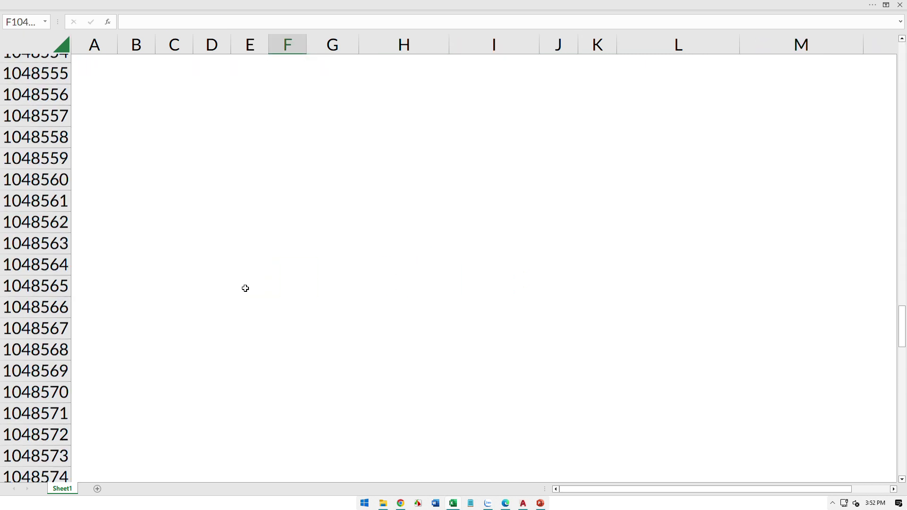
key(ctrl+Up)
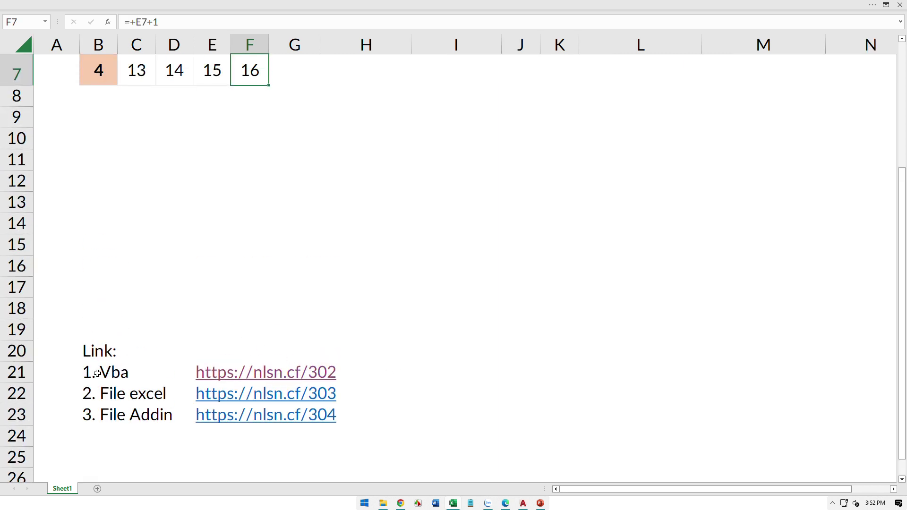
drag(88, 373, 407, 373)
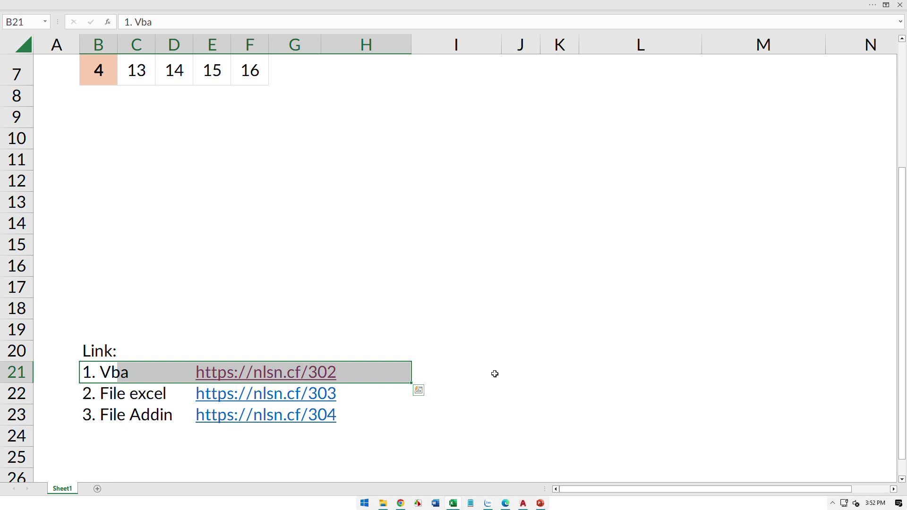
Type 'link dưới phần mô tả video' into I21, then select the Vba link.
click(448, 373)
text(li)
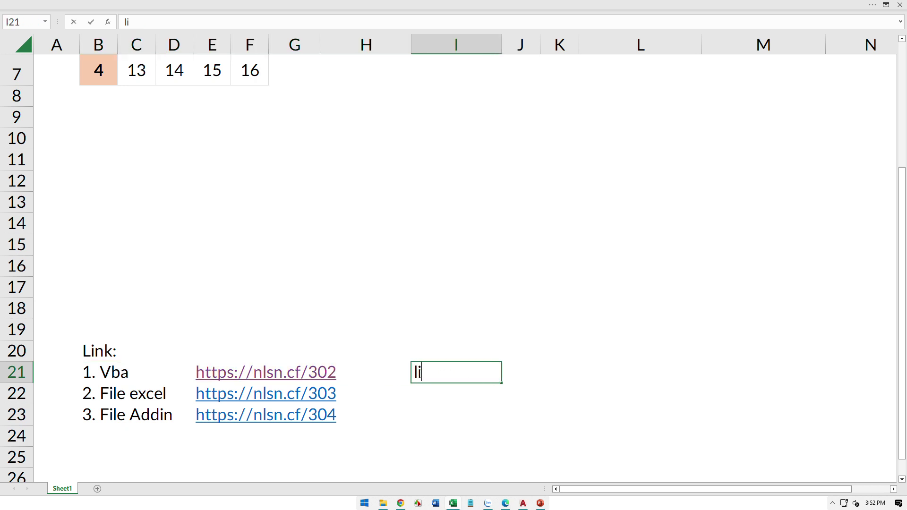
text(nk dươi p)
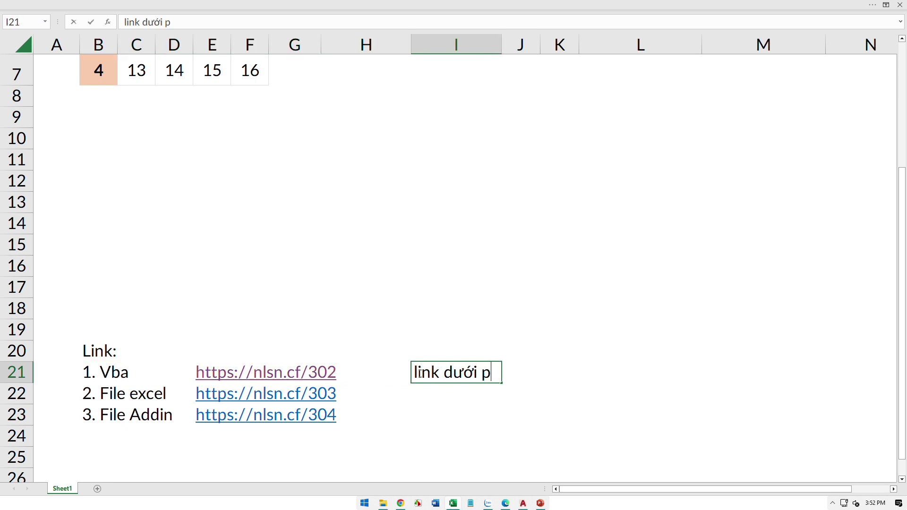
text(haần mô tả)
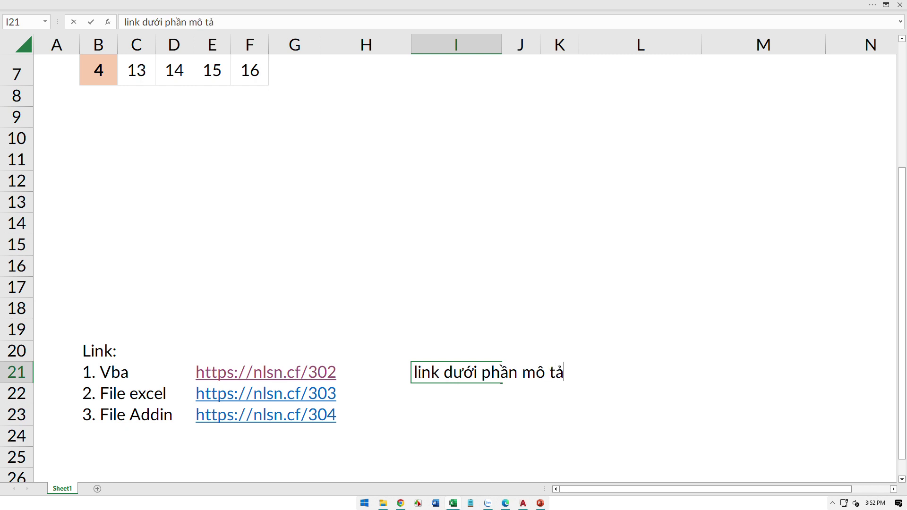
text(video)
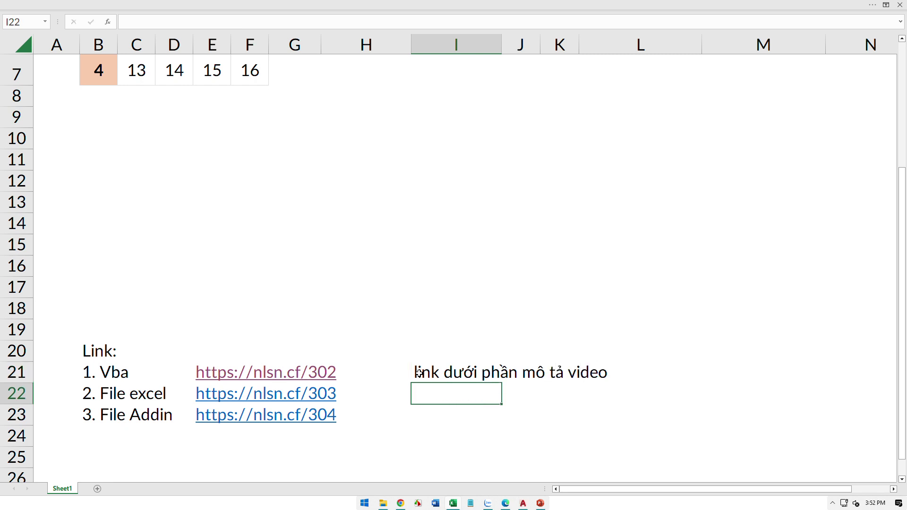
key(Return)
click(560, 386)
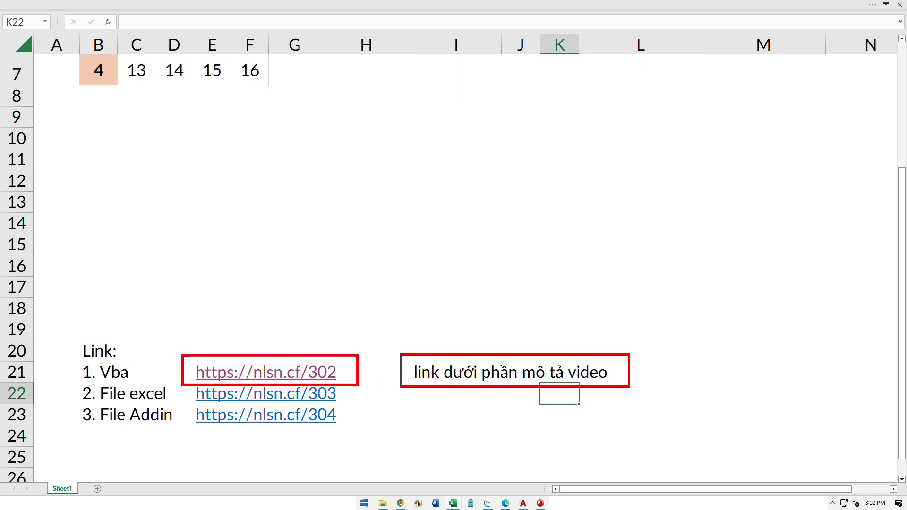
click(201, 375)
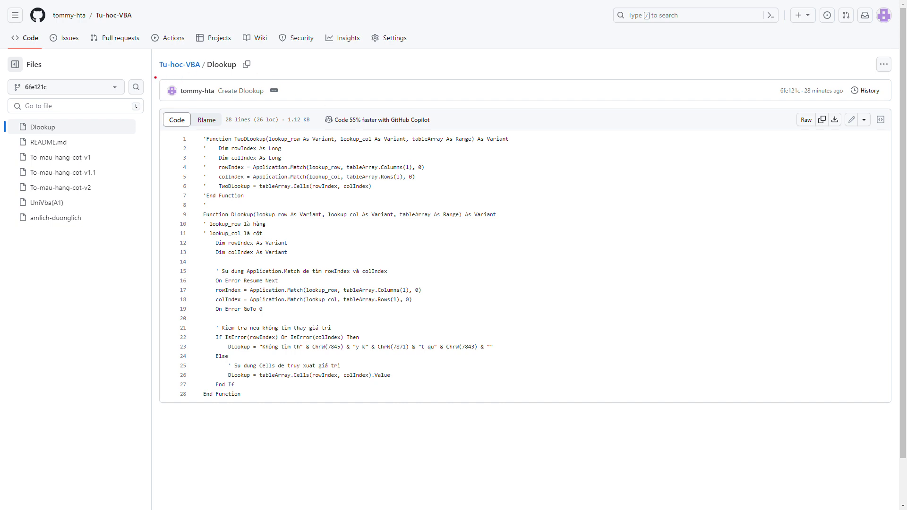
Annotate the Dlookup file's commit info and the Copy raw file button on GitHub, then clear them.
drag(155, 77, 303, 105)
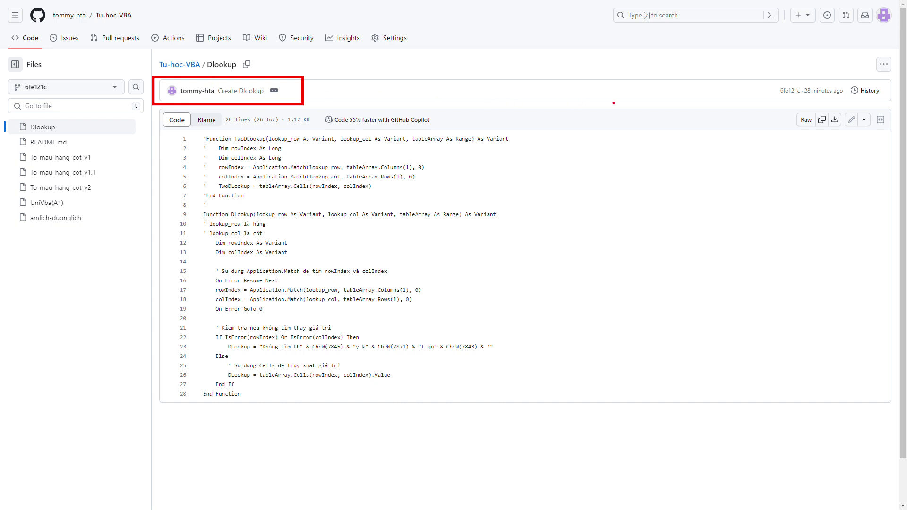
drag(783, 105, 898, 135)
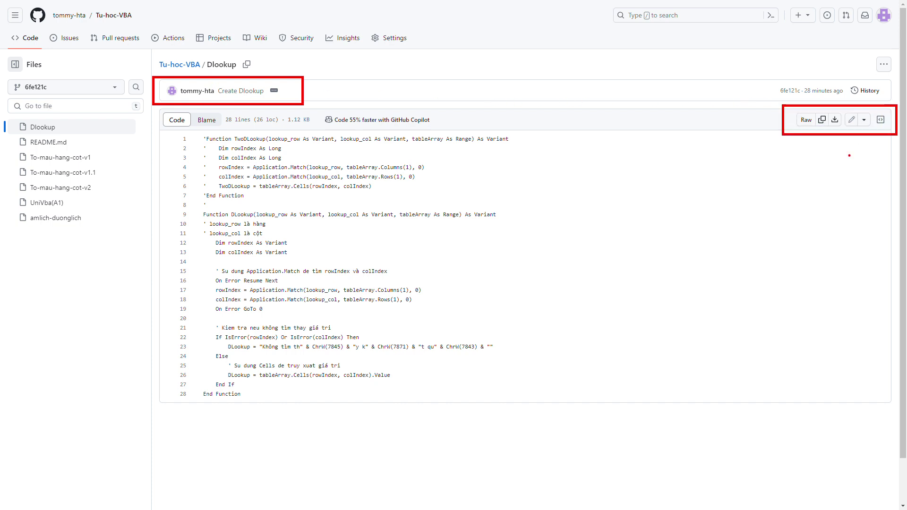
drag(824, 132, 801, 198)
key(Escape)
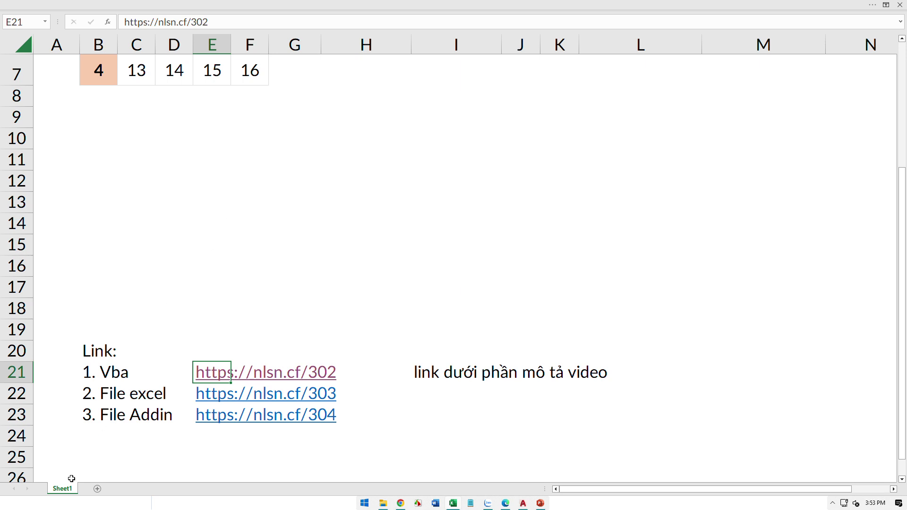
Open the VBA editor from Sheet1, insert Module1 with the pasted DLookup code, and return to Excel.
right_click(67, 493)
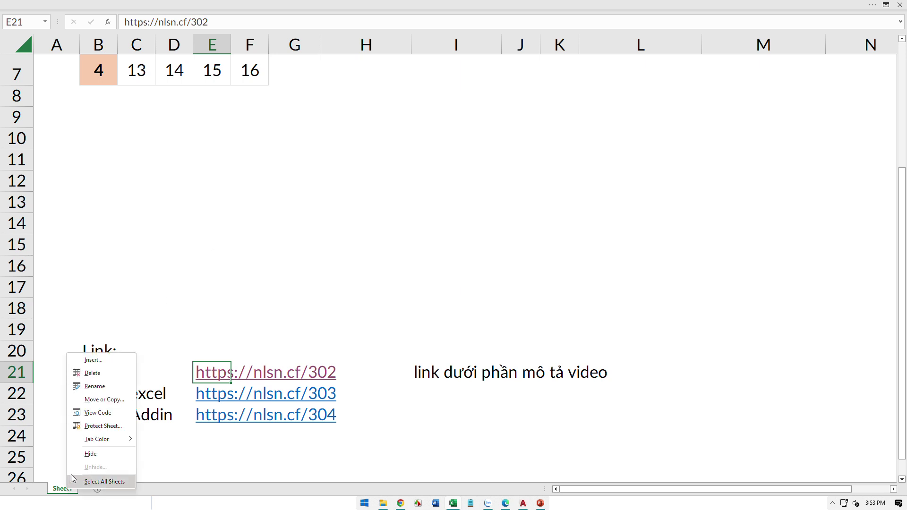
click(103, 417)
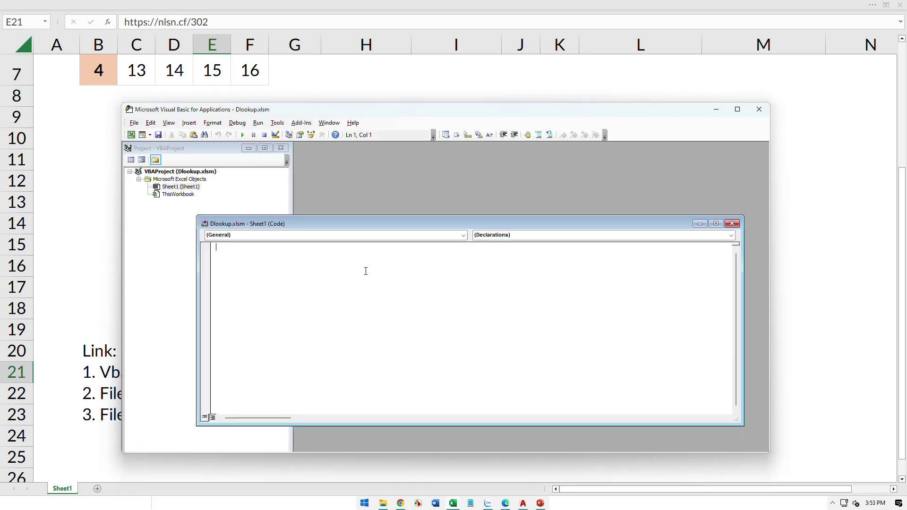
click(185, 188)
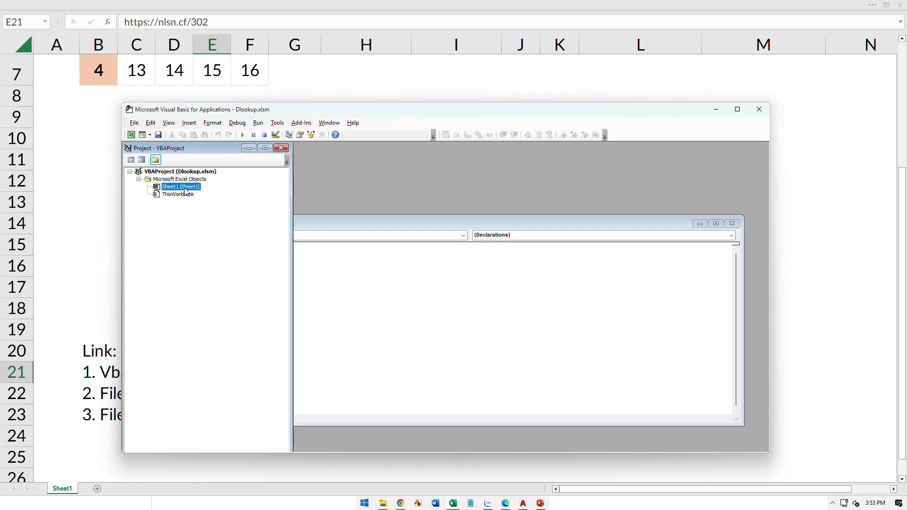
right_click(186, 191)
mouse_move(209, 238)
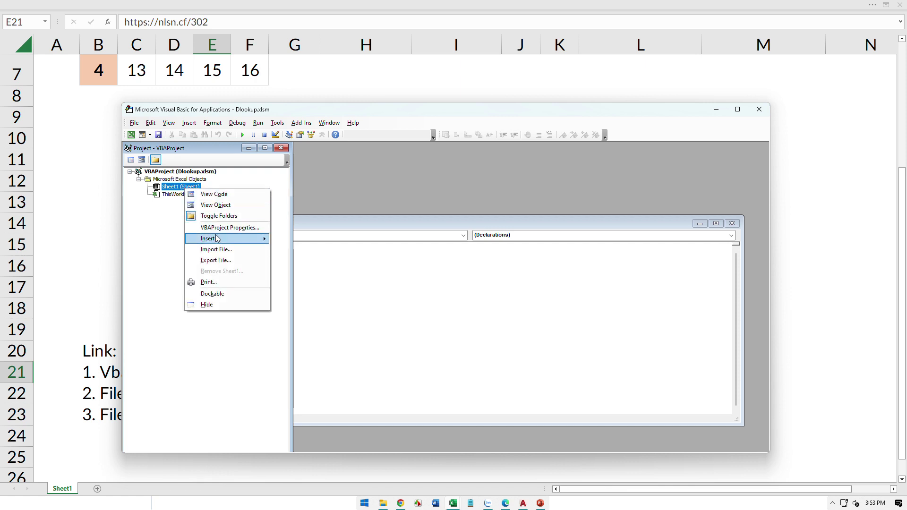
click(296, 250)
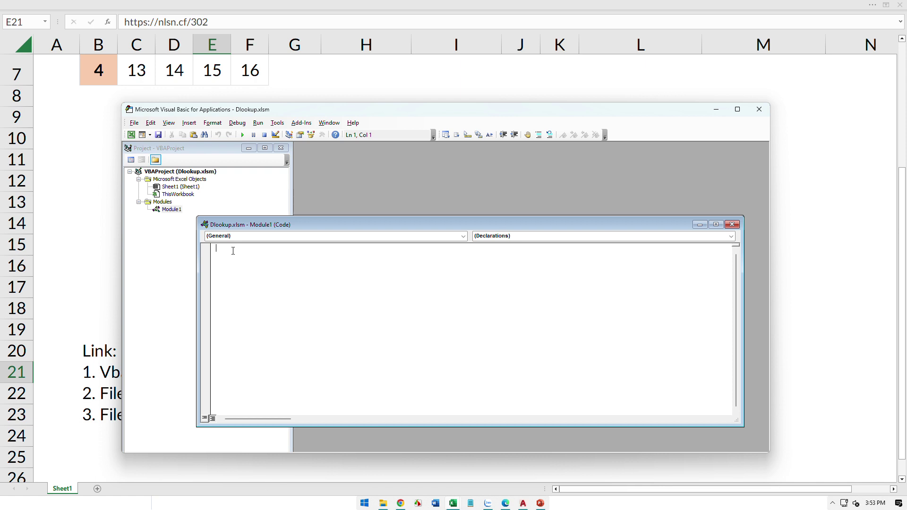
double_click(170, 209)
key(ctrl+v)
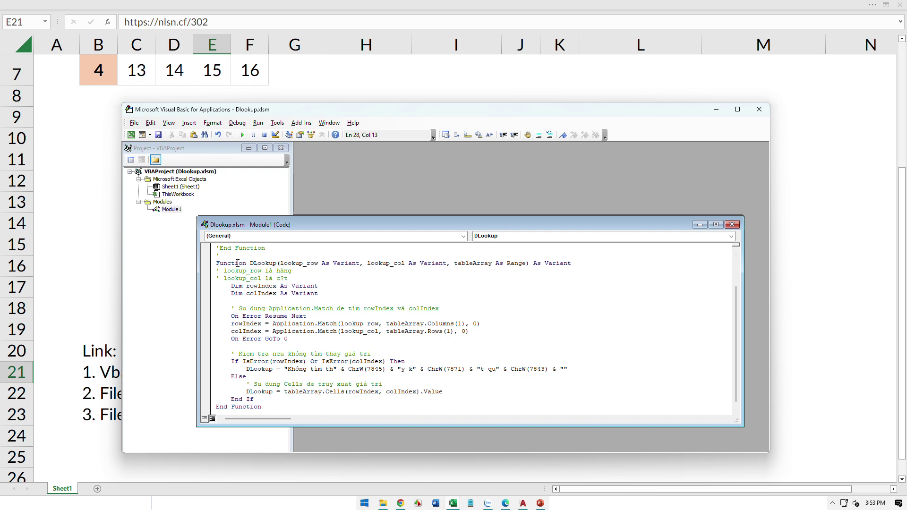
click(366, 64)
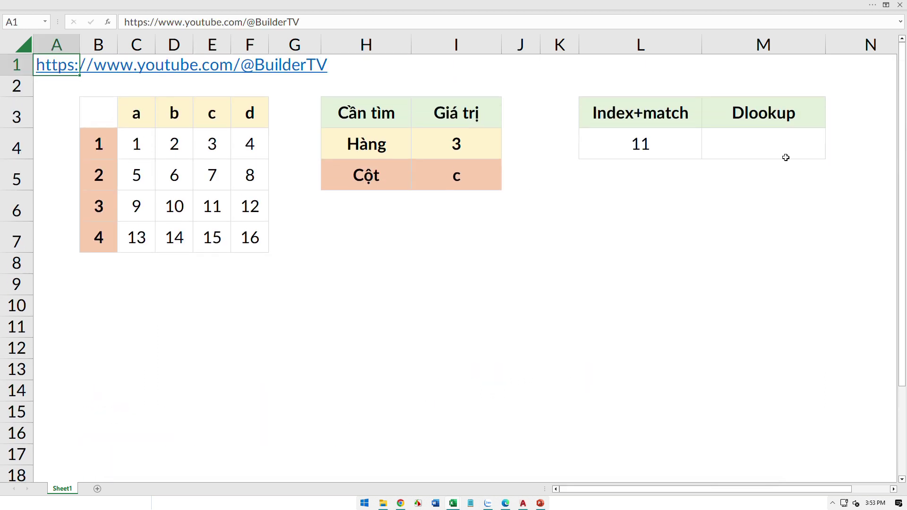
Build =DLookup(I4;I5;B3:F7) in M4, filling row, column and table arguments.
click(779, 154)
text(=)
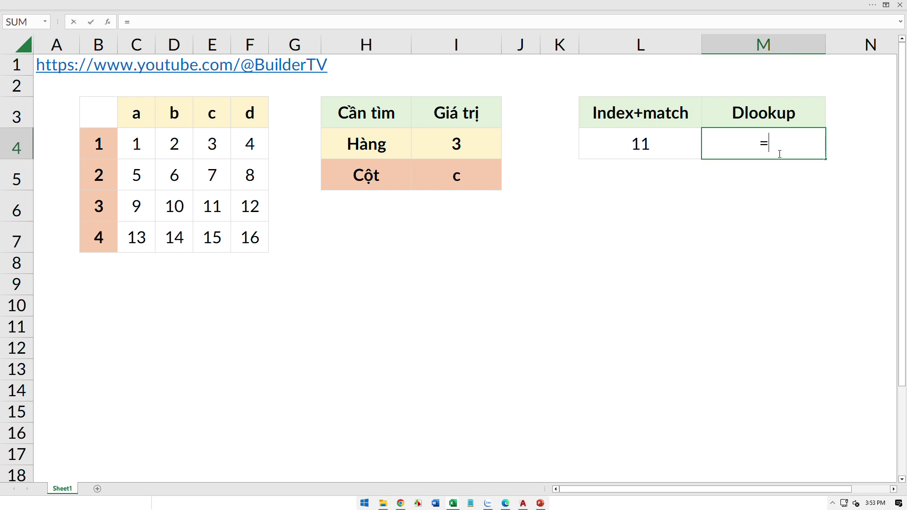
text(dlo)
key(Tab)
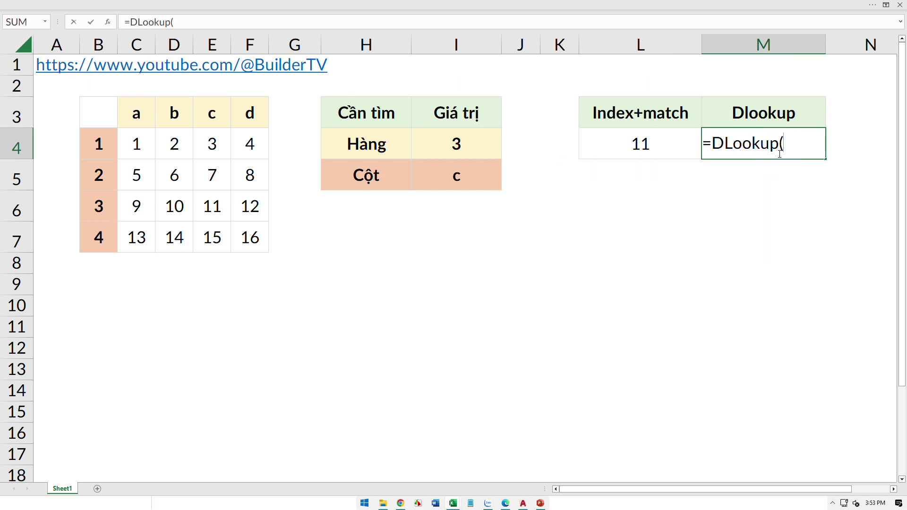
key(ctrl+shift+a)
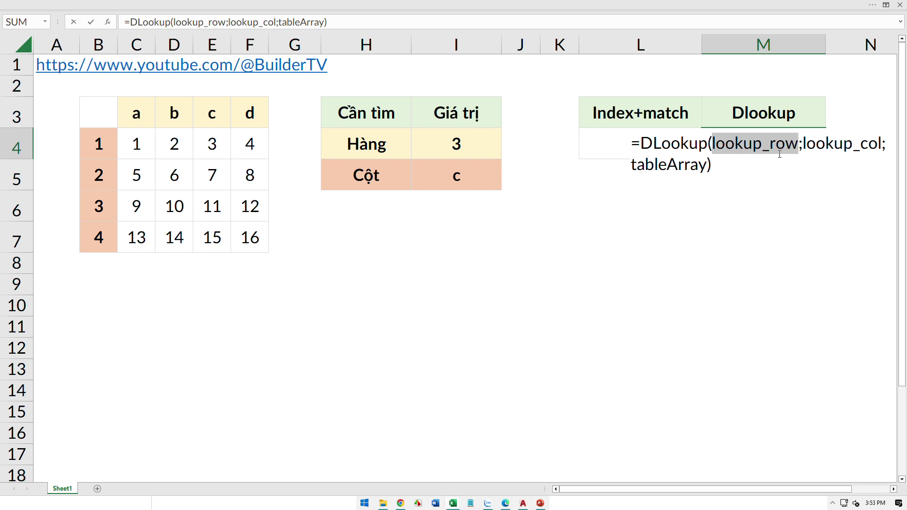
click(461, 144)
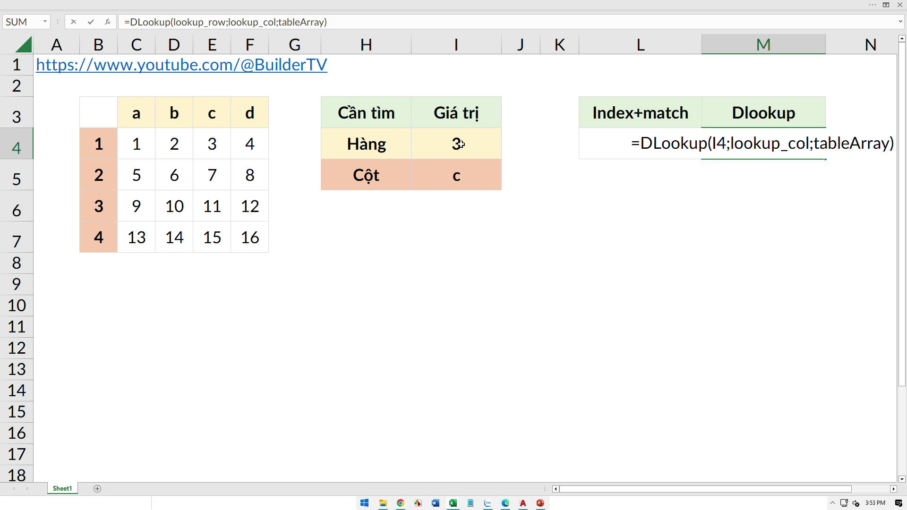
double_click(763, 144)
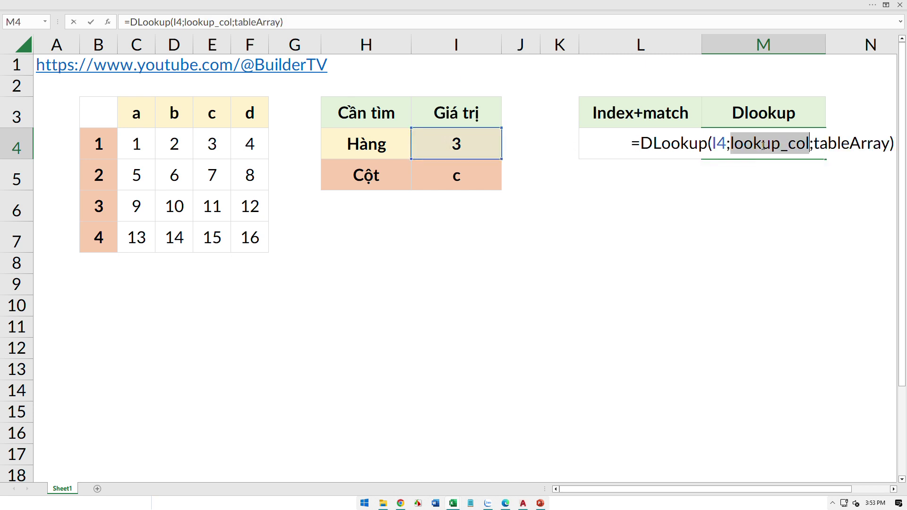
click(459, 176)
double_click(768, 144)
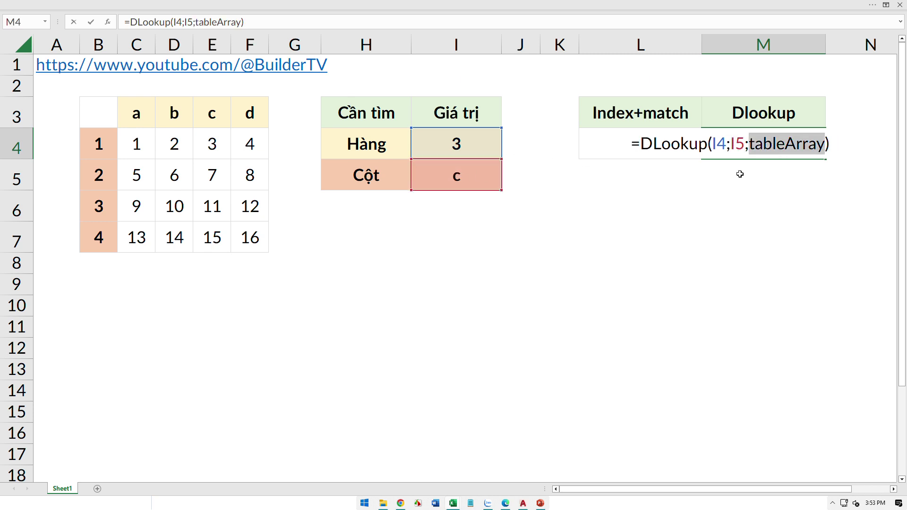
drag(104, 117, 250, 238)
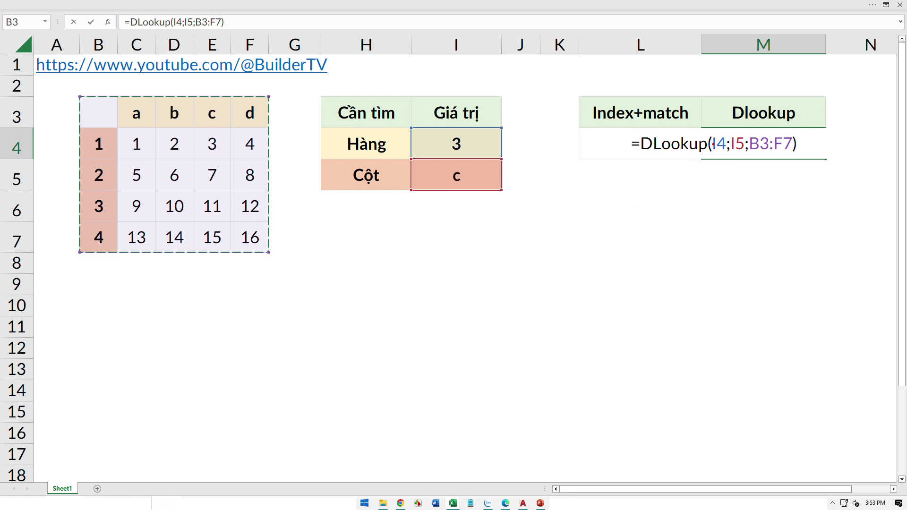
Mark the I4, I5 and B3:F7 references against their values, then enter the formula.
drag(708, 136, 729, 157)
drag(438, 131, 476, 155)
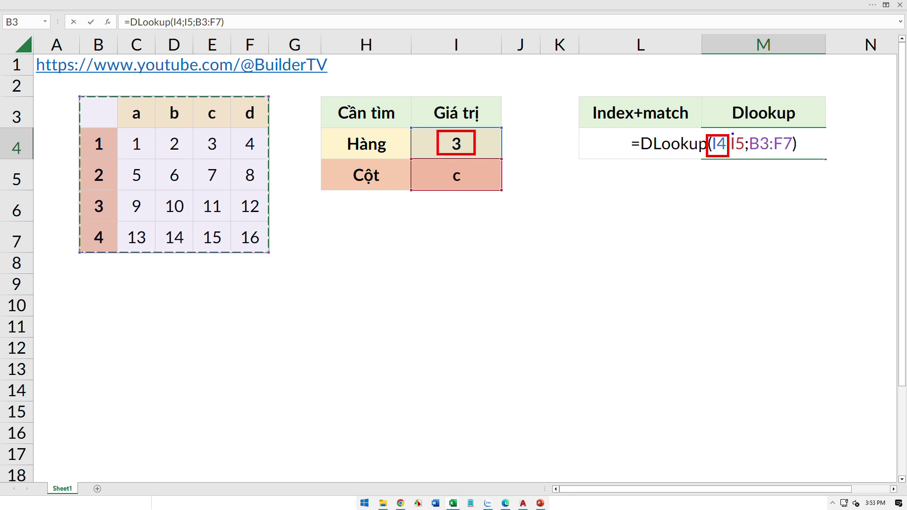
drag(730, 132, 749, 158)
drag(455, 168, 456, 166)
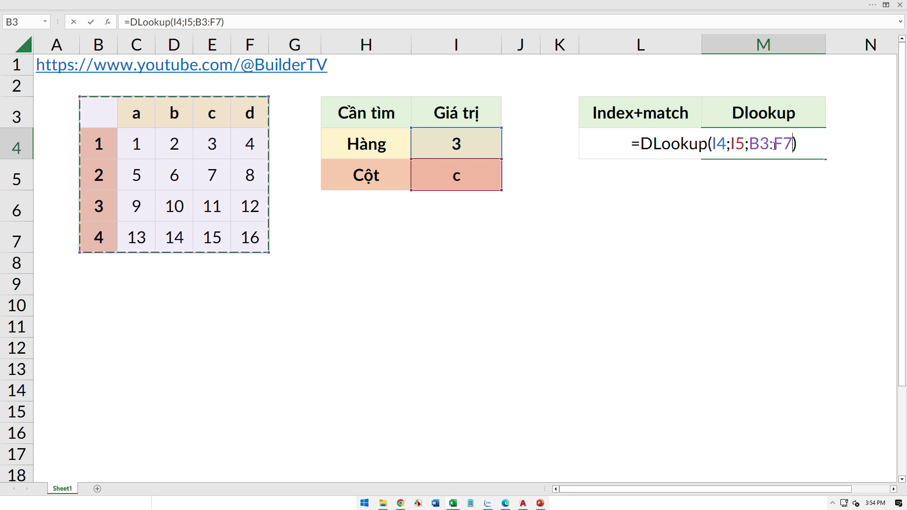
drag(750, 143, 793, 143)
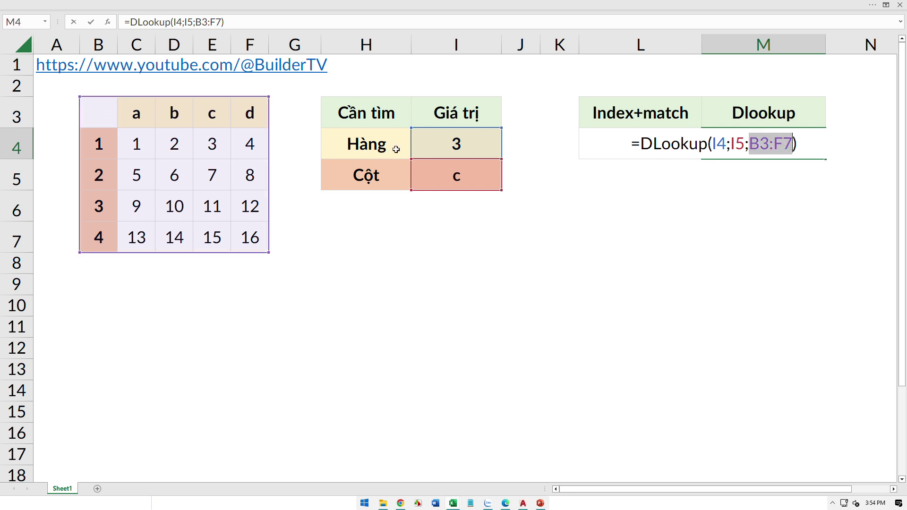
click(770, 143)
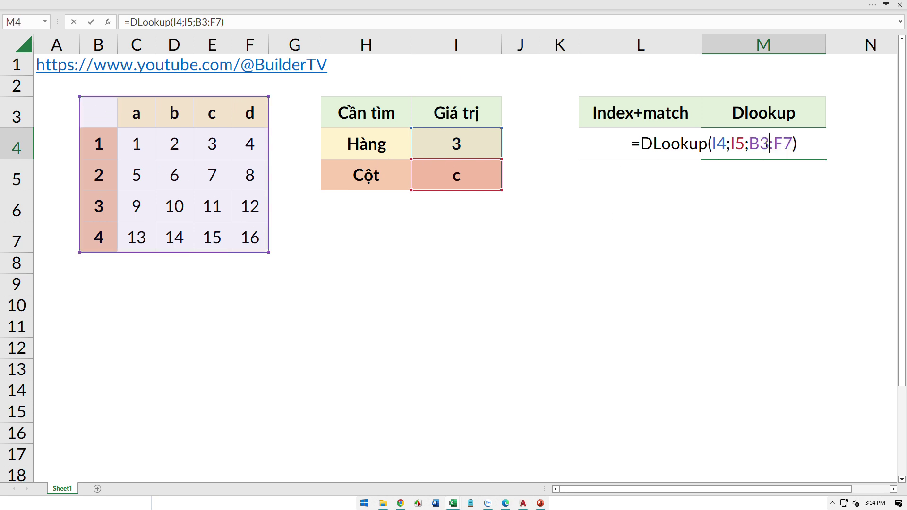
key(Return)
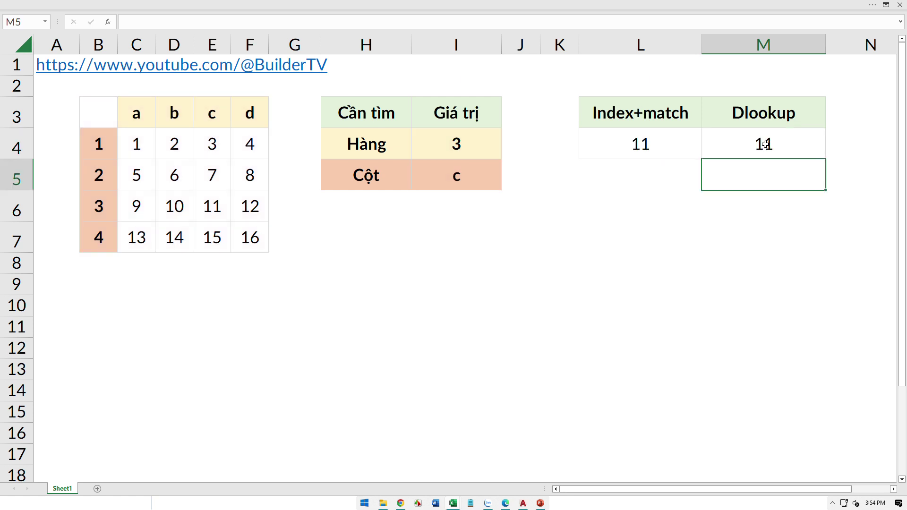
click(766, 144)
click(644, 147)
click(764, 235)
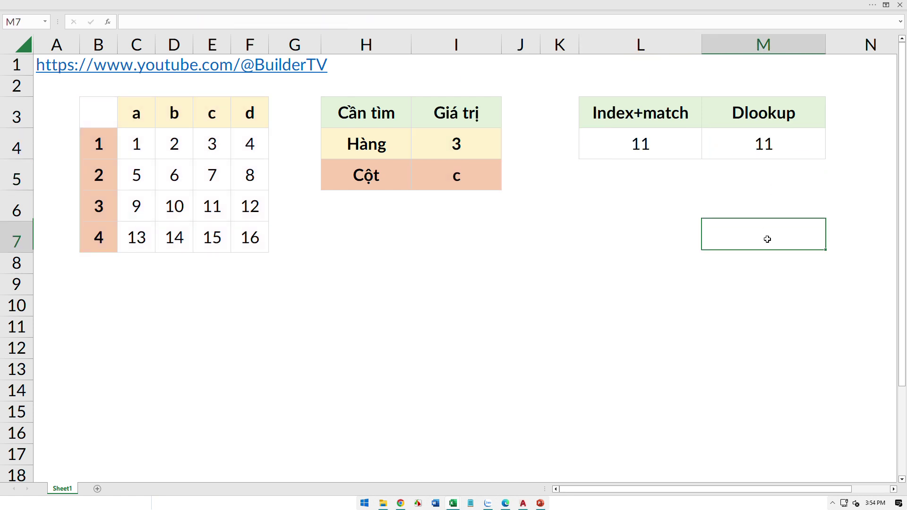
click(765, 148)
click(641, 148)
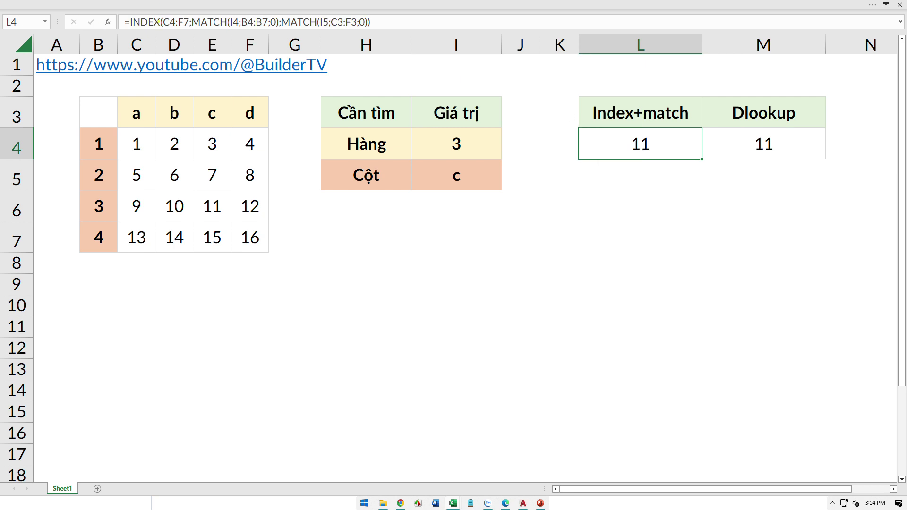
drag(113, 13, 379, 34)
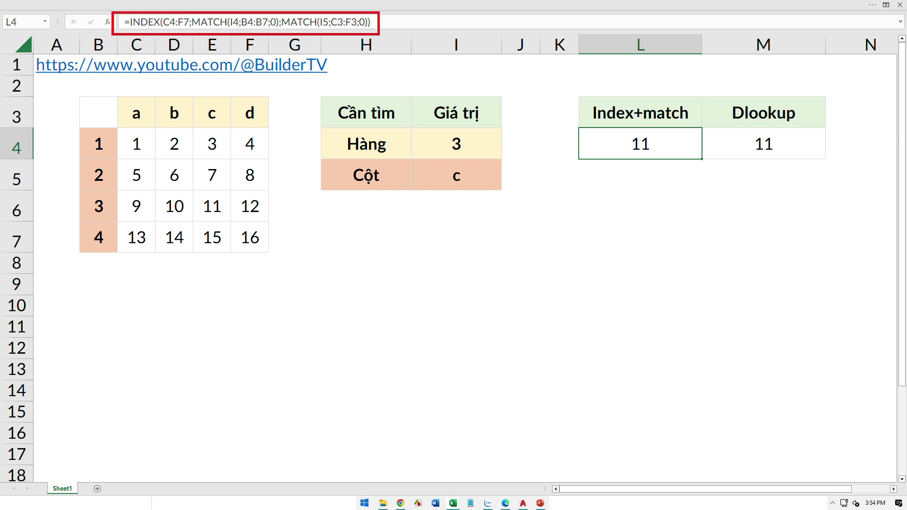
click(756, 147)
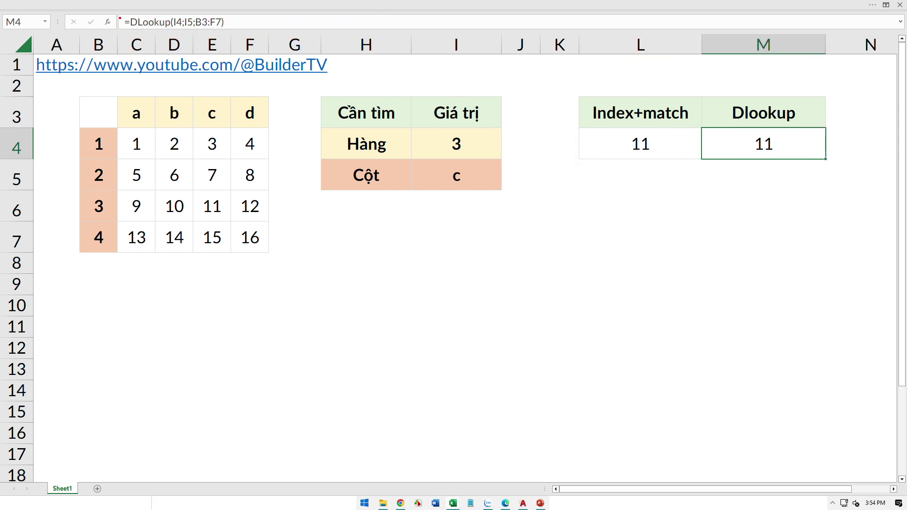
drag(110, 10, 237, 37)
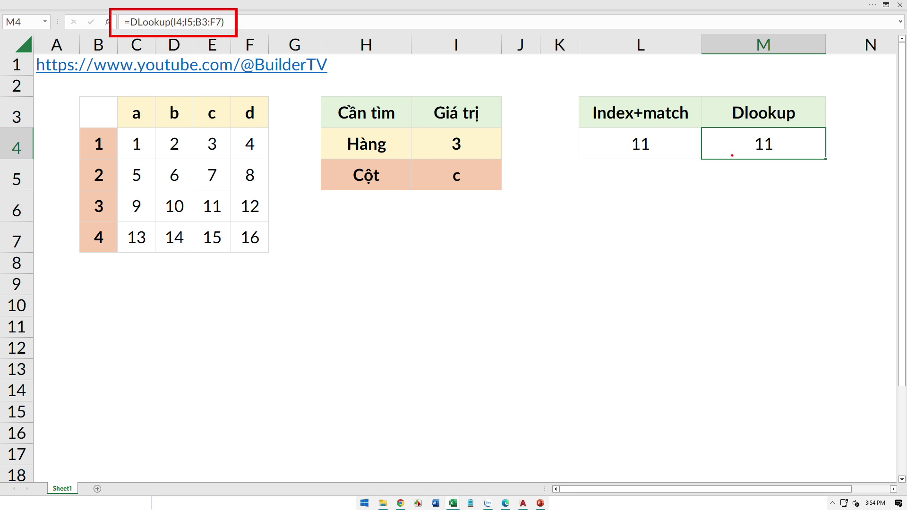
click(669, 155)
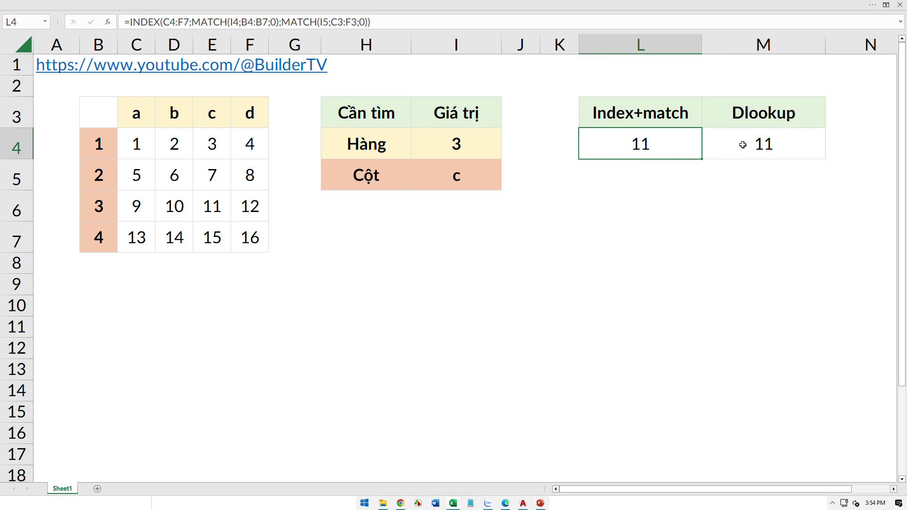
click(758, 144)
click(652, 195)
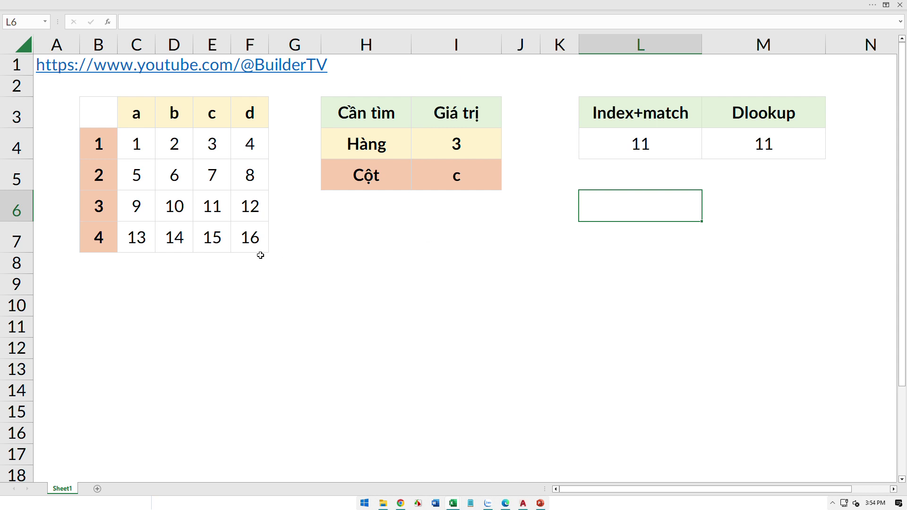
Set the lookup row I4 to 5, outside labels 1–4, so both results show #N/A.
click(100, 148)
drag(101, 148, 97, 243)
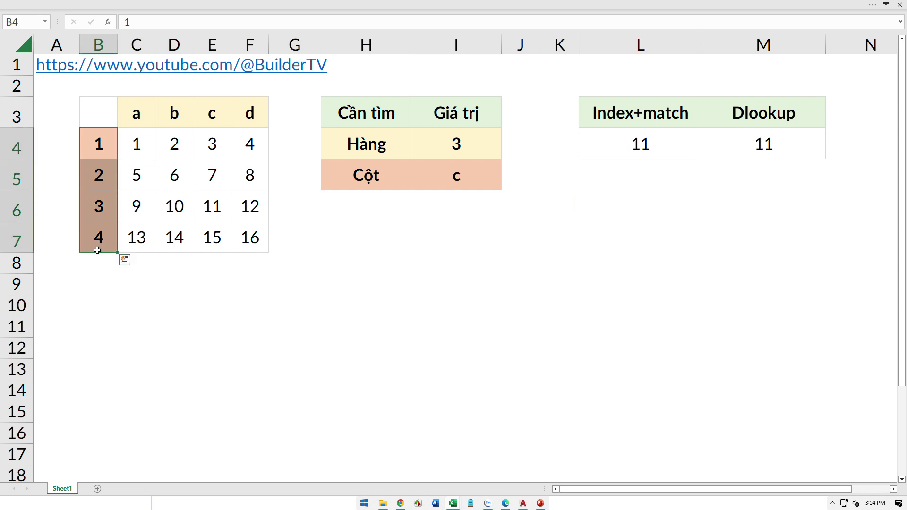
click(451, 175)
click(455, 156)
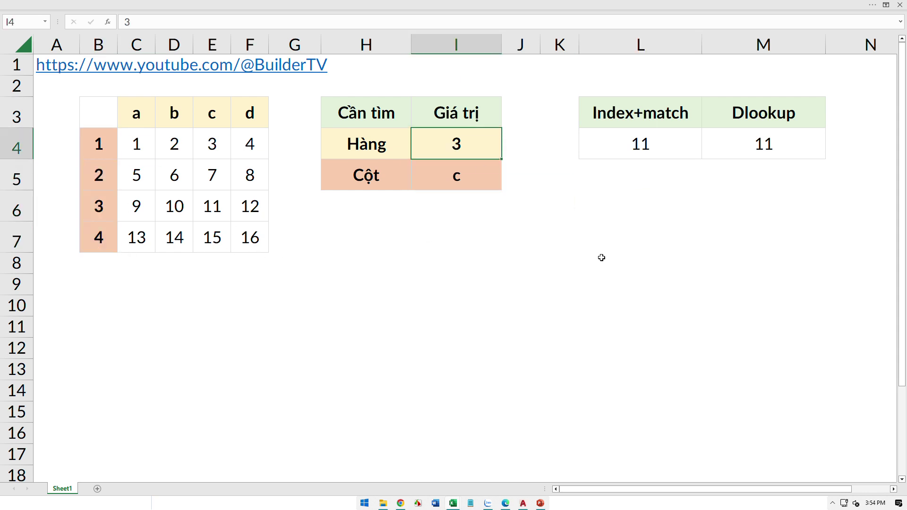
text(5)
key(Return)
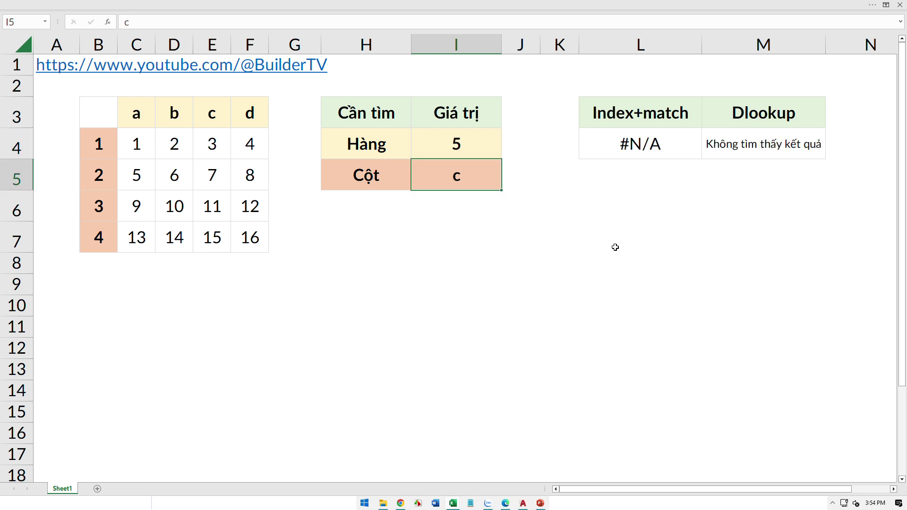
drag(611, 153, 821, 153)
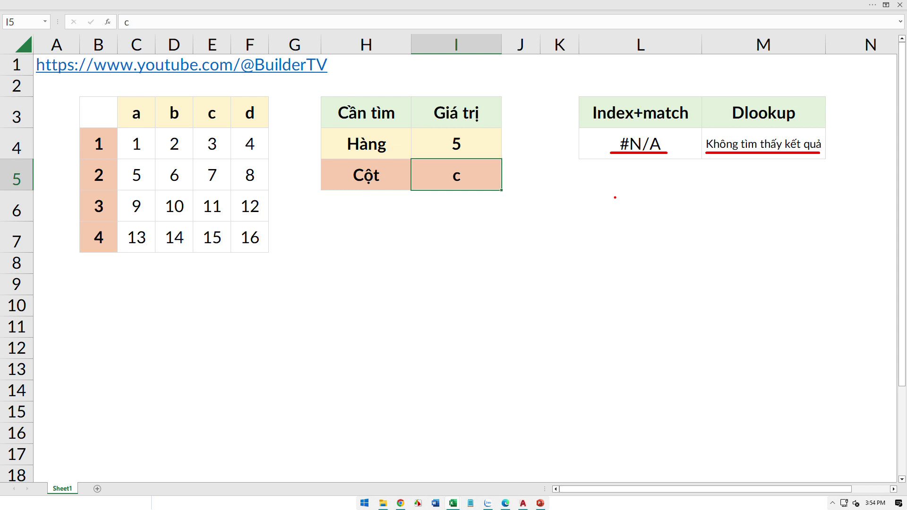
key(Escape)
Change the lookup row I4 to 2 so both lookups return 7.
click(453, 137)
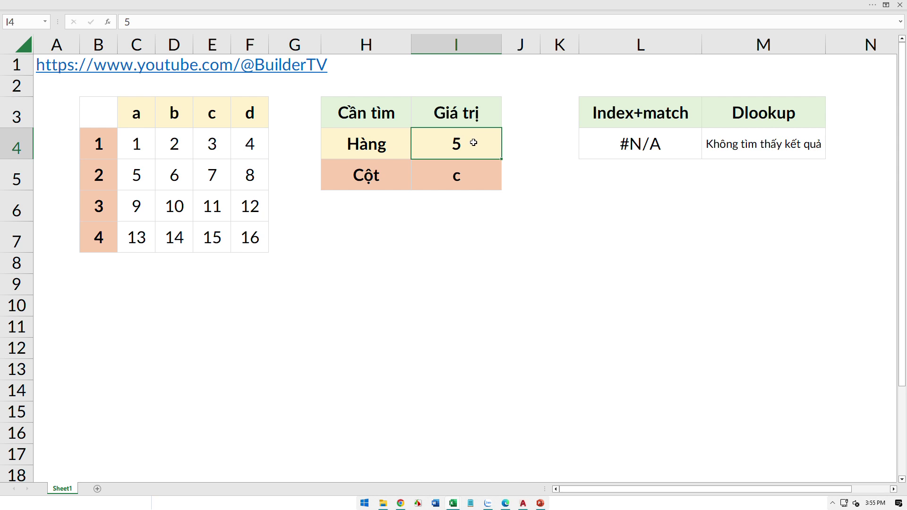
text(2)
key(Return)
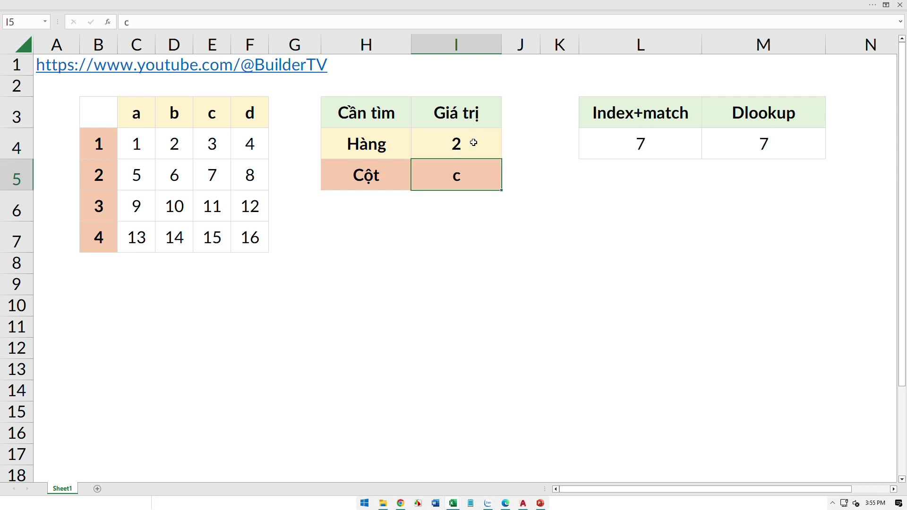
click(465, 240)
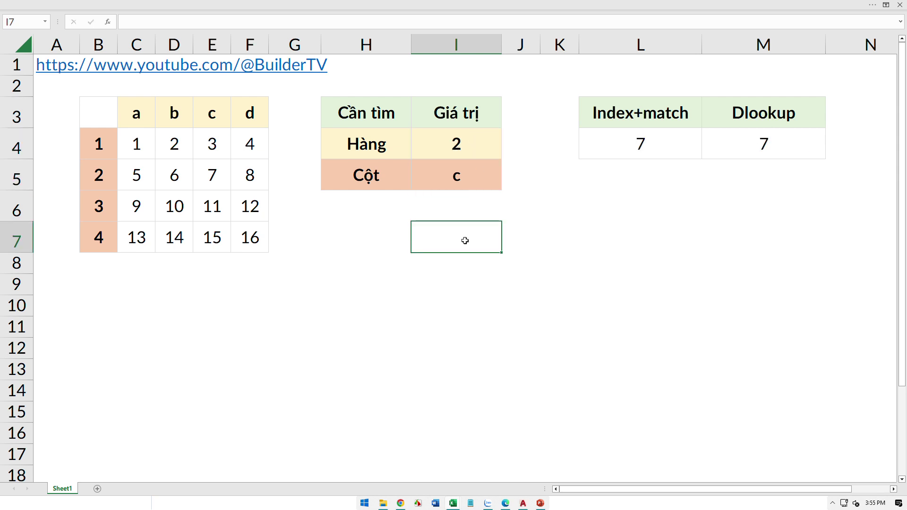
click(95, 270)
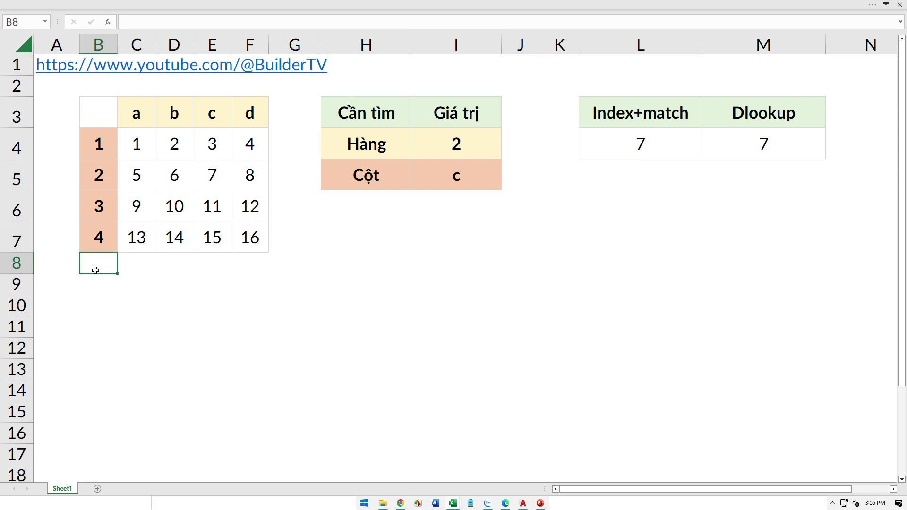
Jump down to the link list below the tables and open the File Addin link in E23.
key(ctrl+Down)
scroll(103, 269, down, 2)
scroll(149, 298, down, 1)
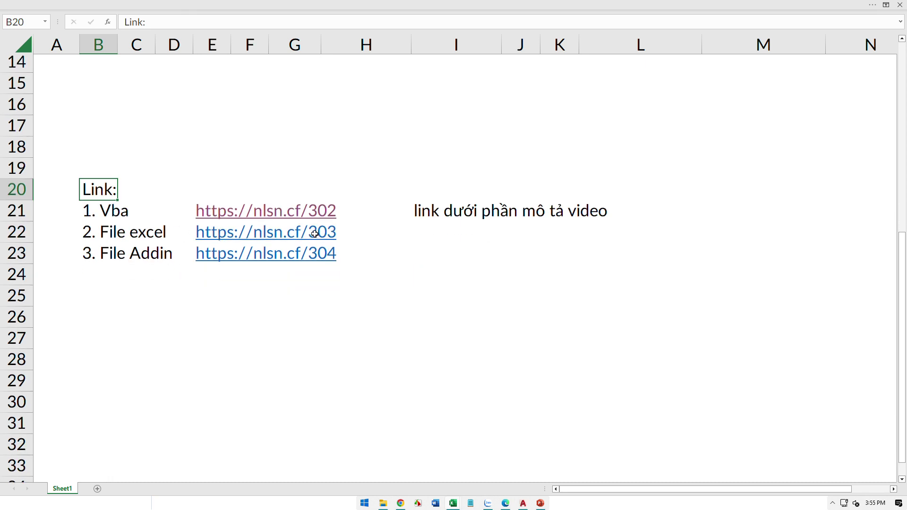
click(429, 216)
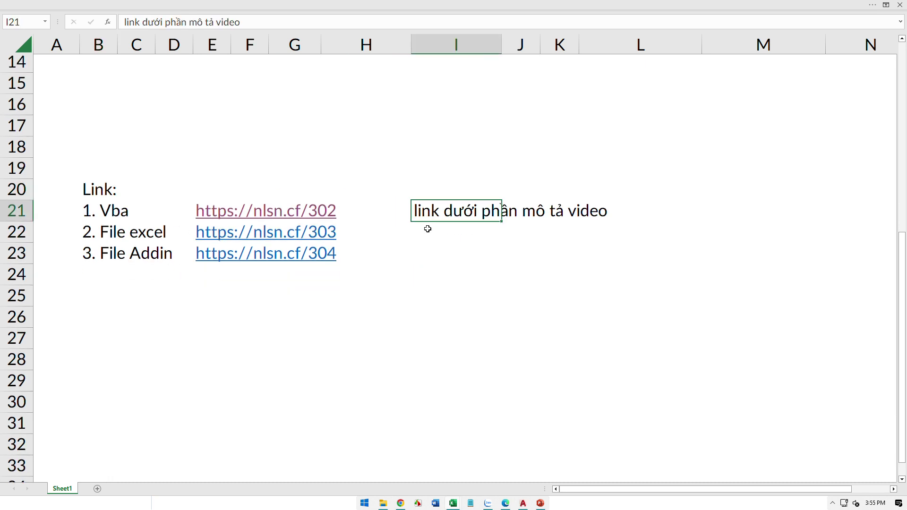
click(428, 229)
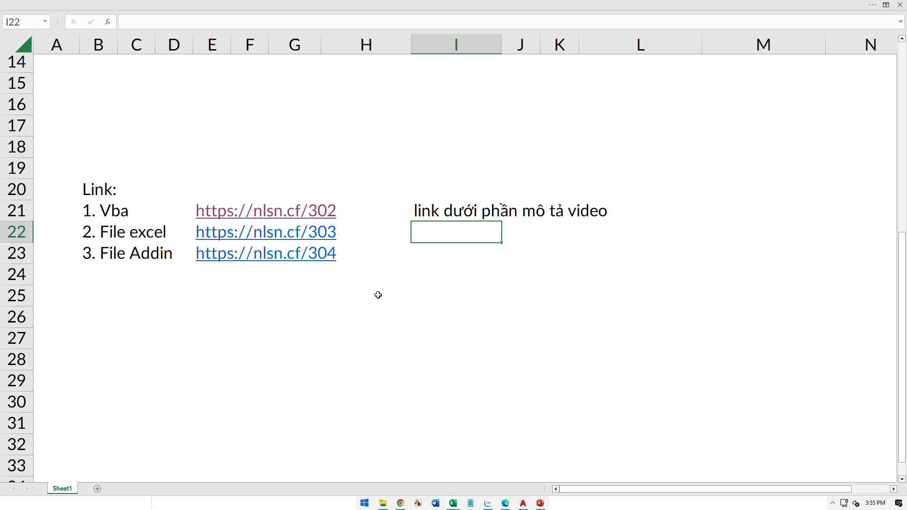
click(423, 253)
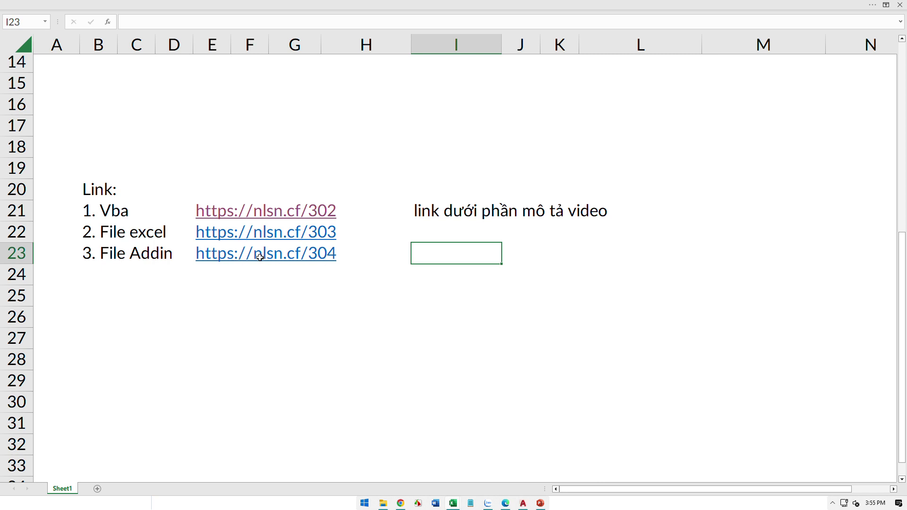
click(206, 259)
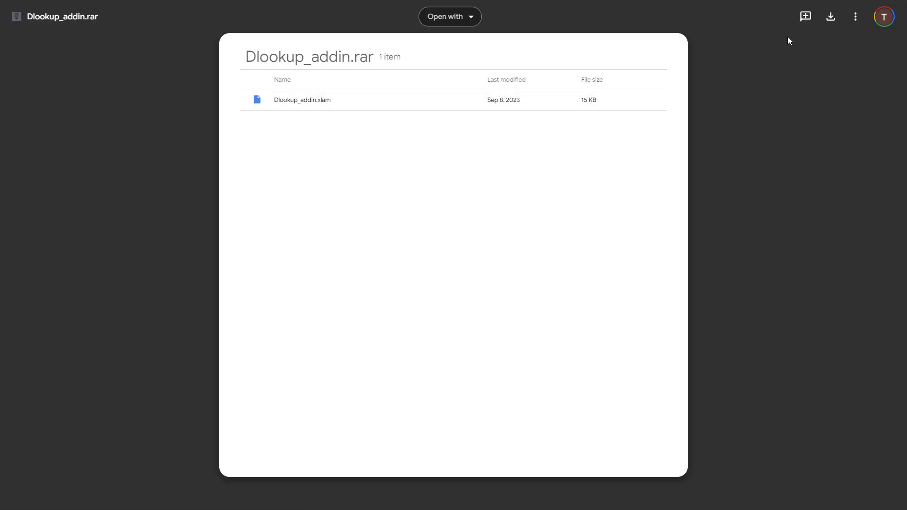
Download the Dlookup_addin.rar archive from the Drive preview and return to Dlookup.xlsm.
click(835, 22)
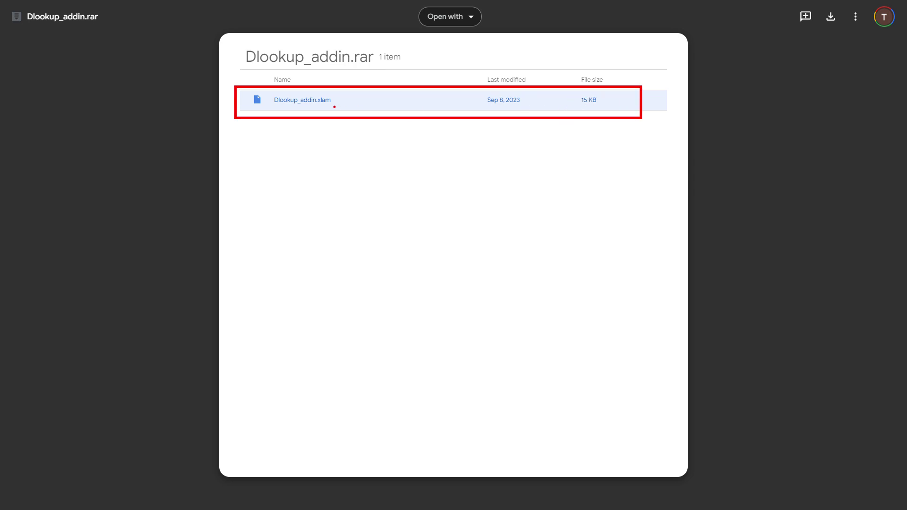
key(alt+Tab)
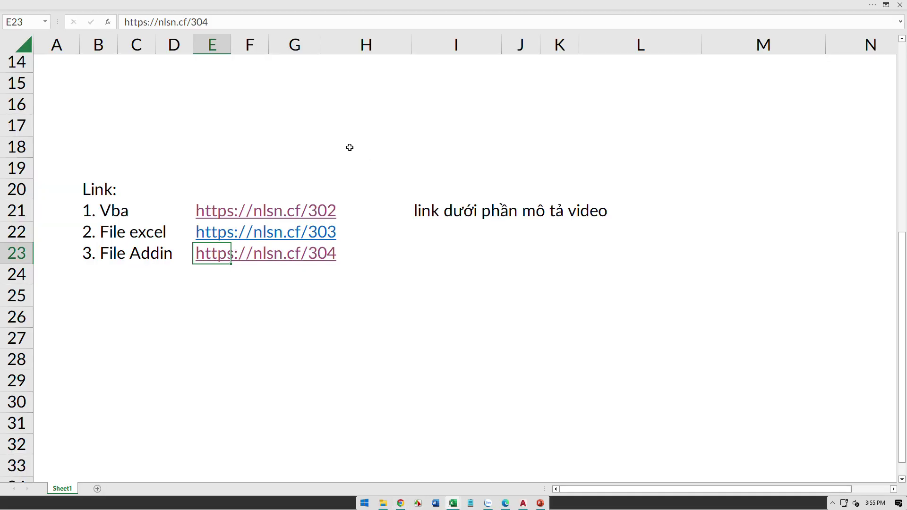
click(279, 6)
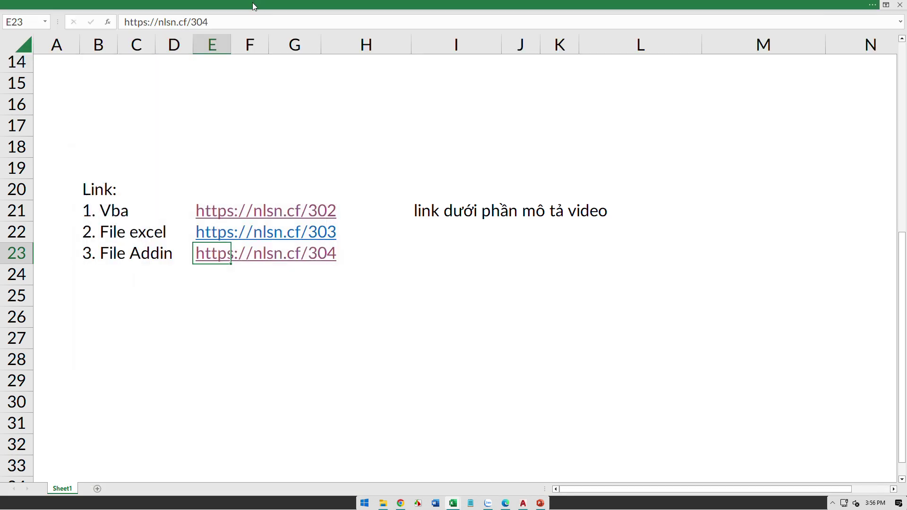
click(255, 6)
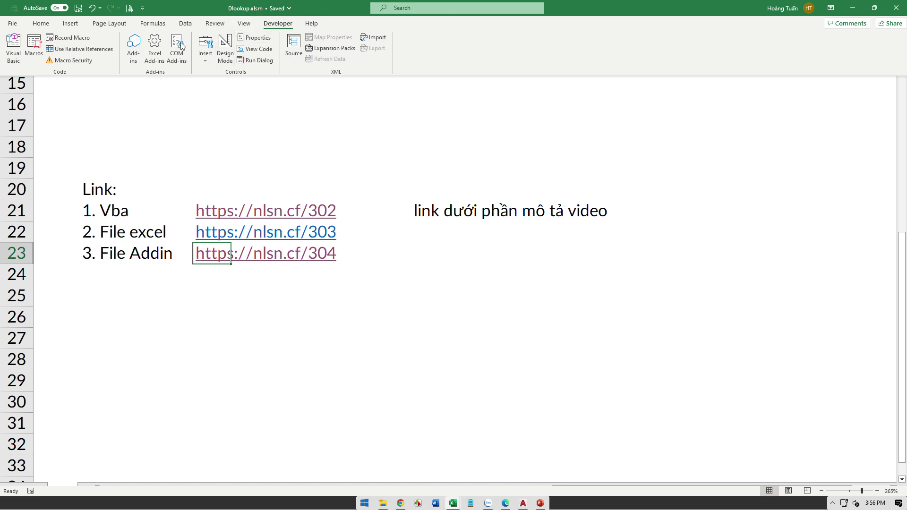
click(156, 49)
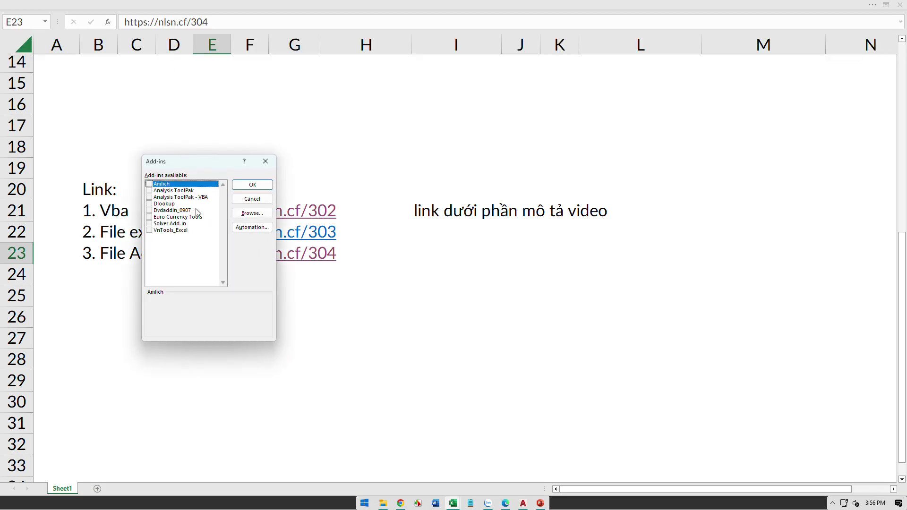
click(150, 204)
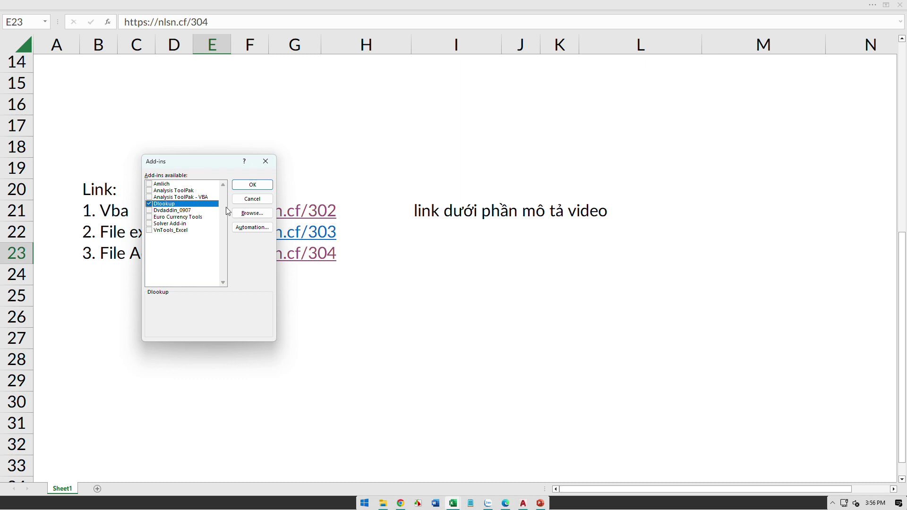
click(252, 213)
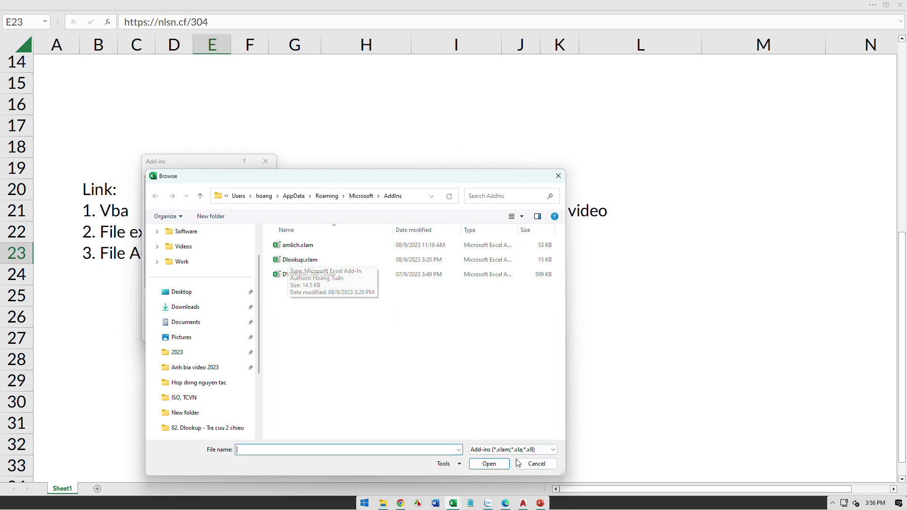
click(536, 463)
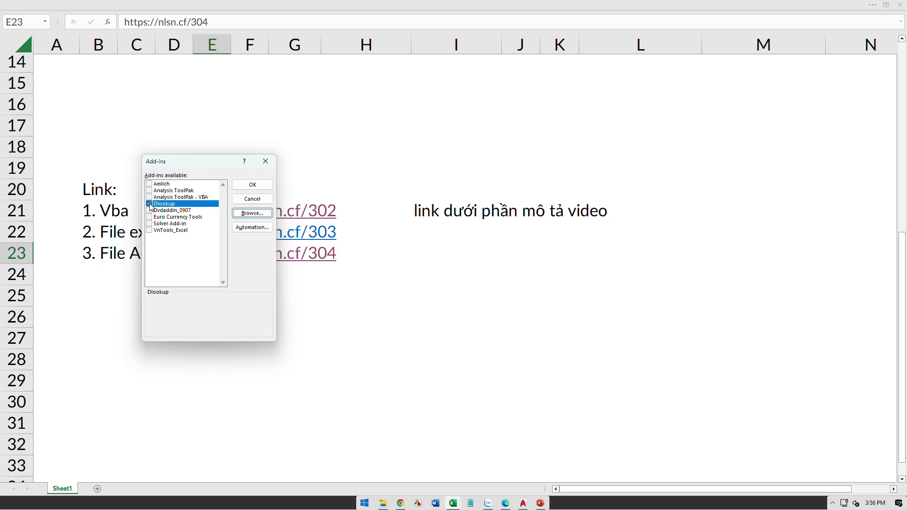
click(259, 198)
click(548, 277)
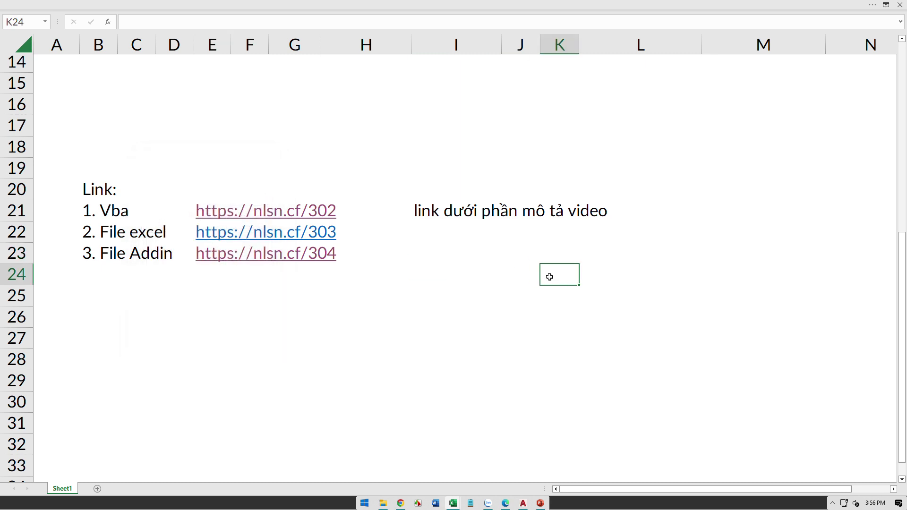
Jump back to the top of the lookup sheet and bring up the EXCEL HÀM DLOOKUP slide show.
key(ctrl+Home)
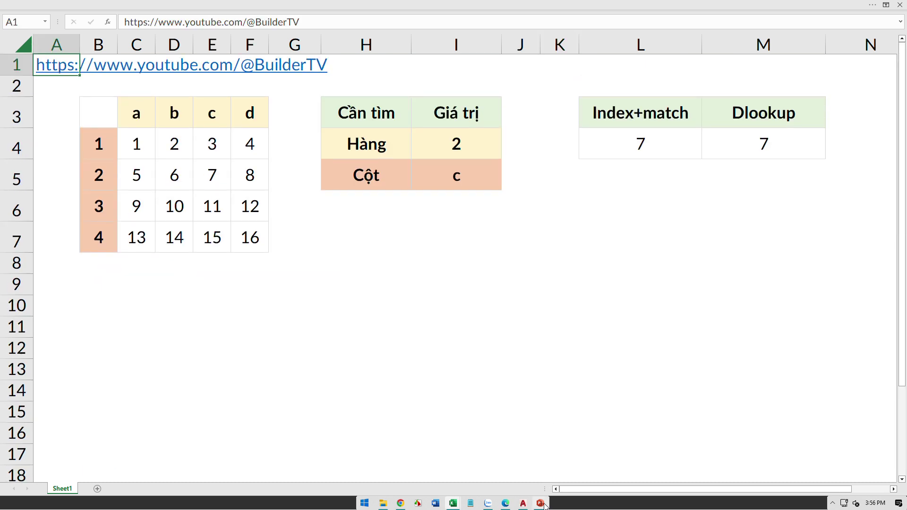
mouse_move(540, 503)
click(574, 472)
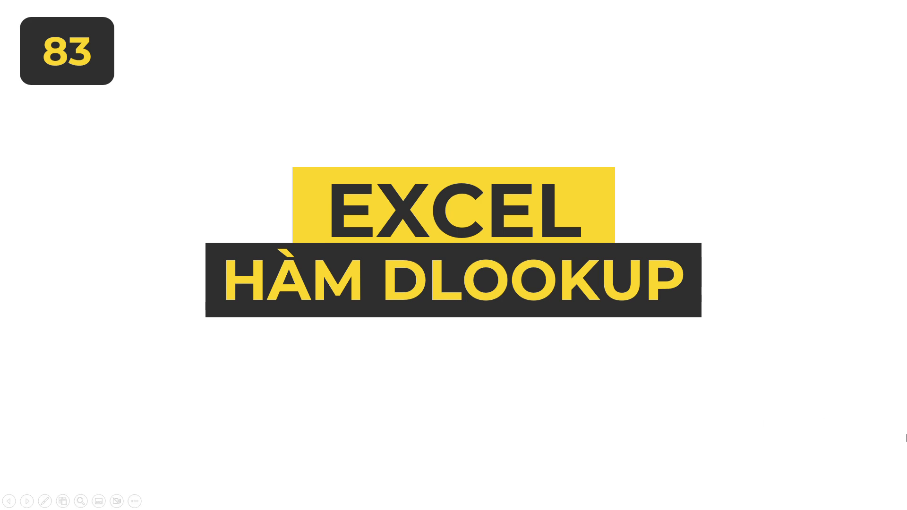